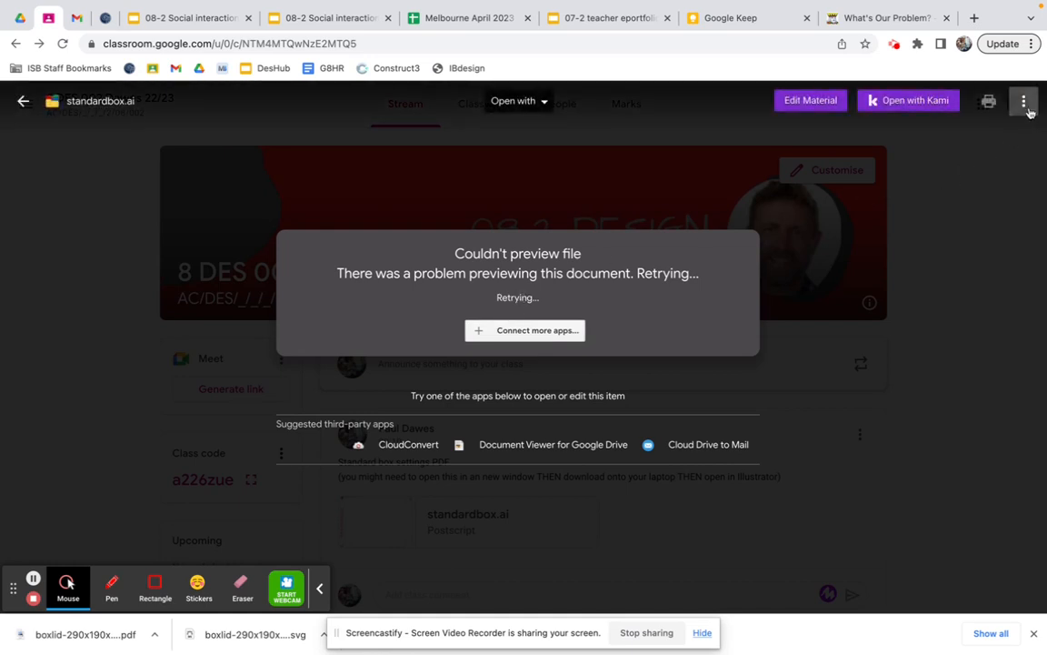
- Open standardbox.ai in a new window and download the file
{"action": "left_click", "coordinate": [1025, 103]}
{"action": "left_click", "coordinate": [937, 173]}
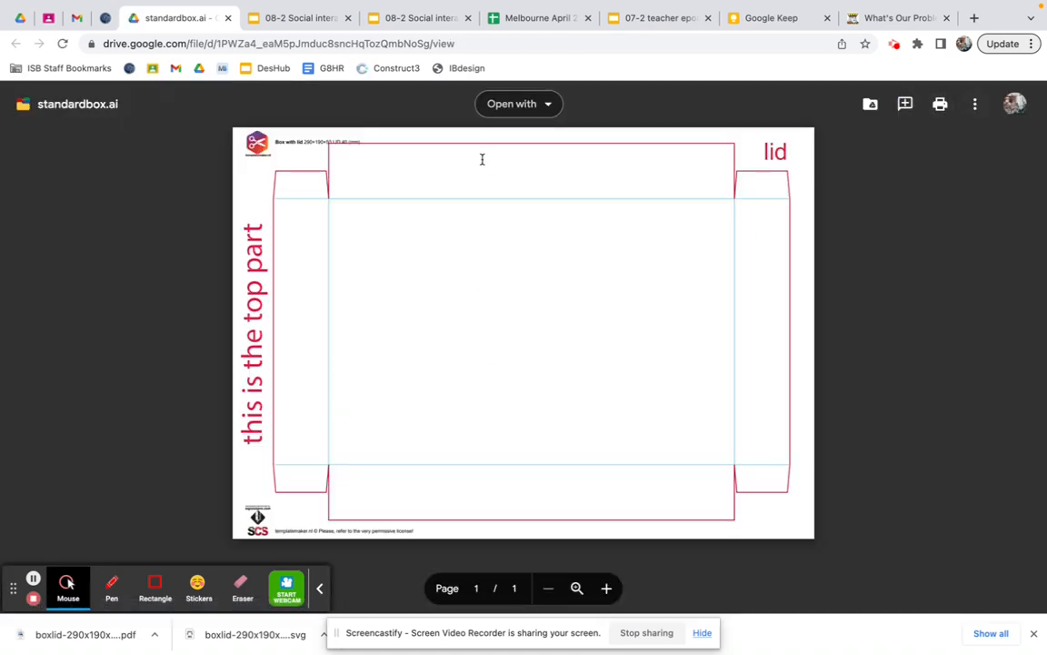
{"action": "left_click", "coordinate": [975, 107]}
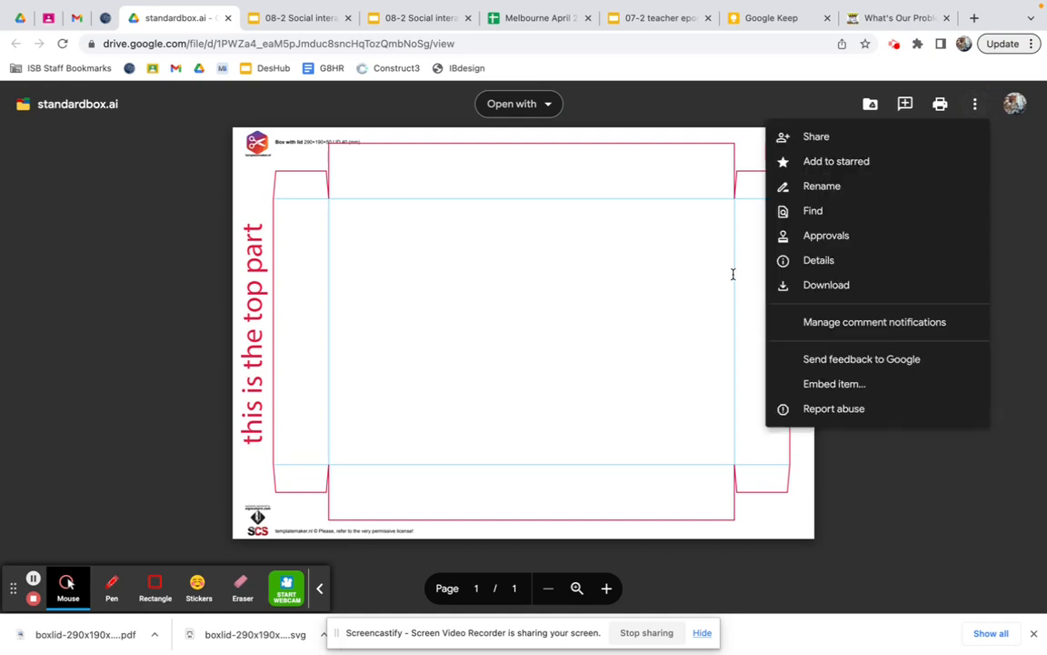
{"action": "left_click", "coordinate": [830, 286]}
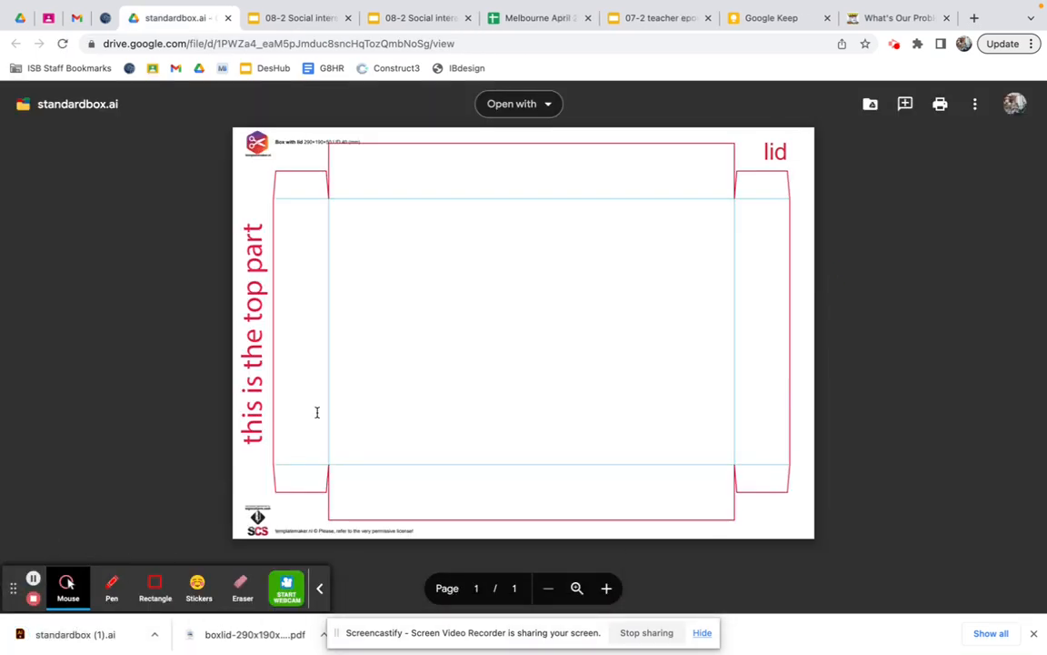
- Switch to Illustrator and make the "your graphics" layer of boxdesigntest.ai active
{"action": "key", "text": "ctrl+Right"}
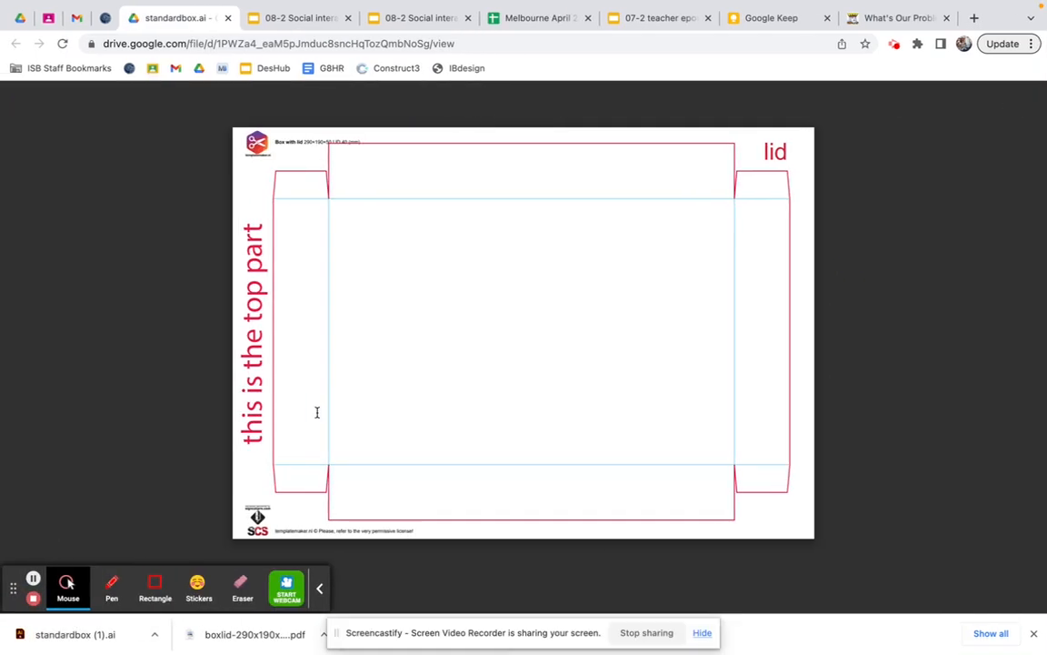
{"action": "key", "text": "ctrl+Left"}
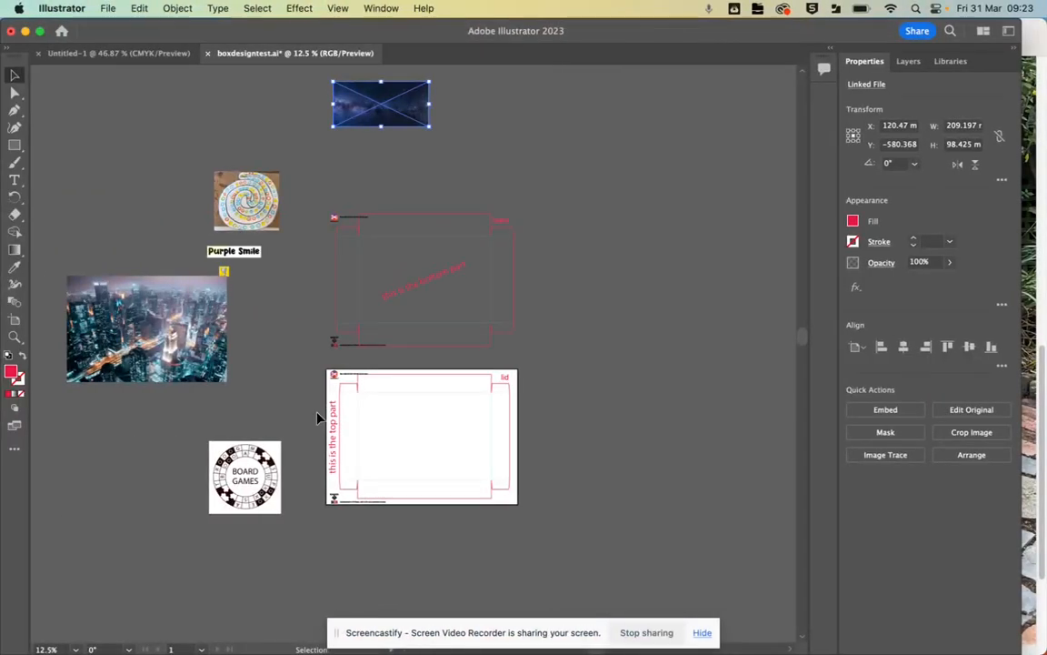
{"action": "scroll", "coordinate": [302, 468], "scroll_direction": "down", "scroll_amount": 1}
{"action": "scroll", "coordinate": [303, 468], "scroll_direction": "up", "scroll_amount": 2}
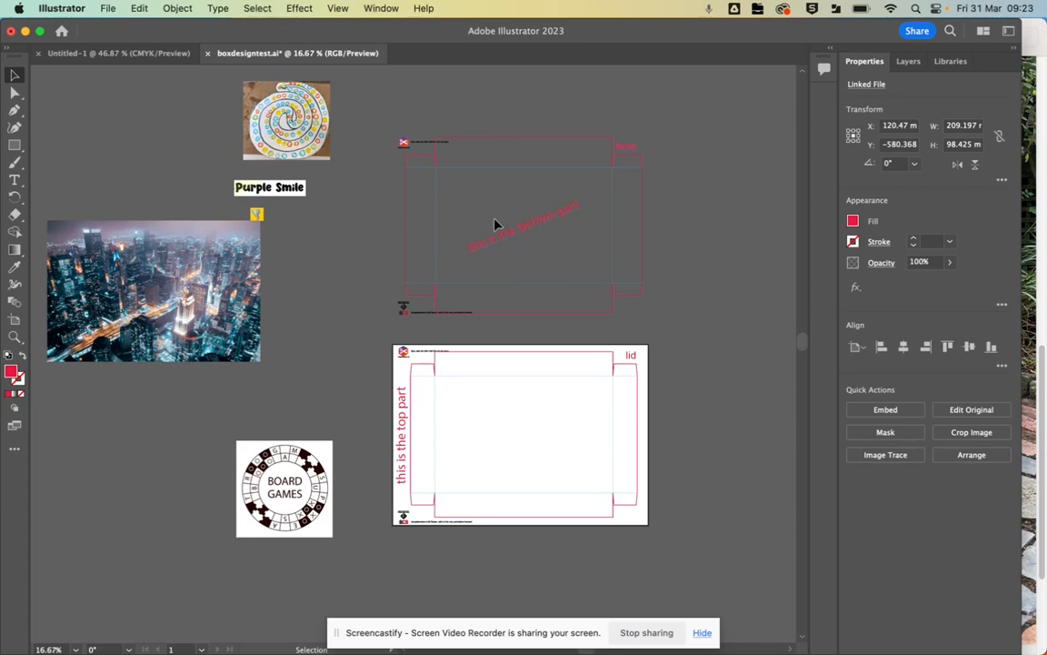
{"action": "scroll", "coordinate": [561, 413], "scroll_direction": "down", "scroll_amount": 1}
{"action": "scroll", "coordinate": [564, 409], "scroll_direction": "up", "scroll_amount": 3}
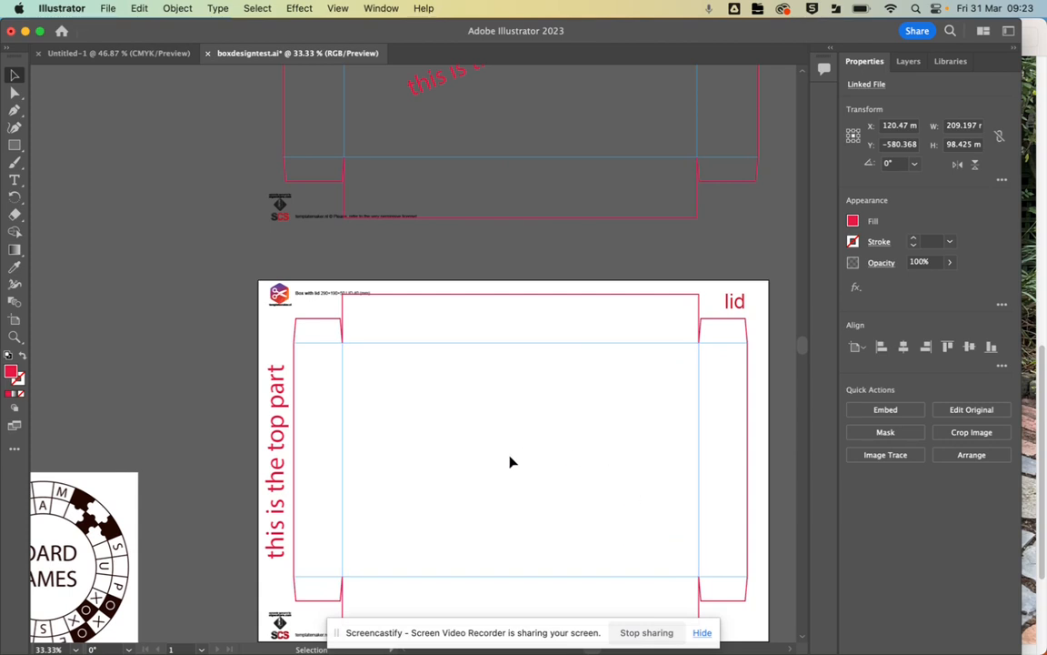
{"action": "left_click", "coordinate": [918, 64]}
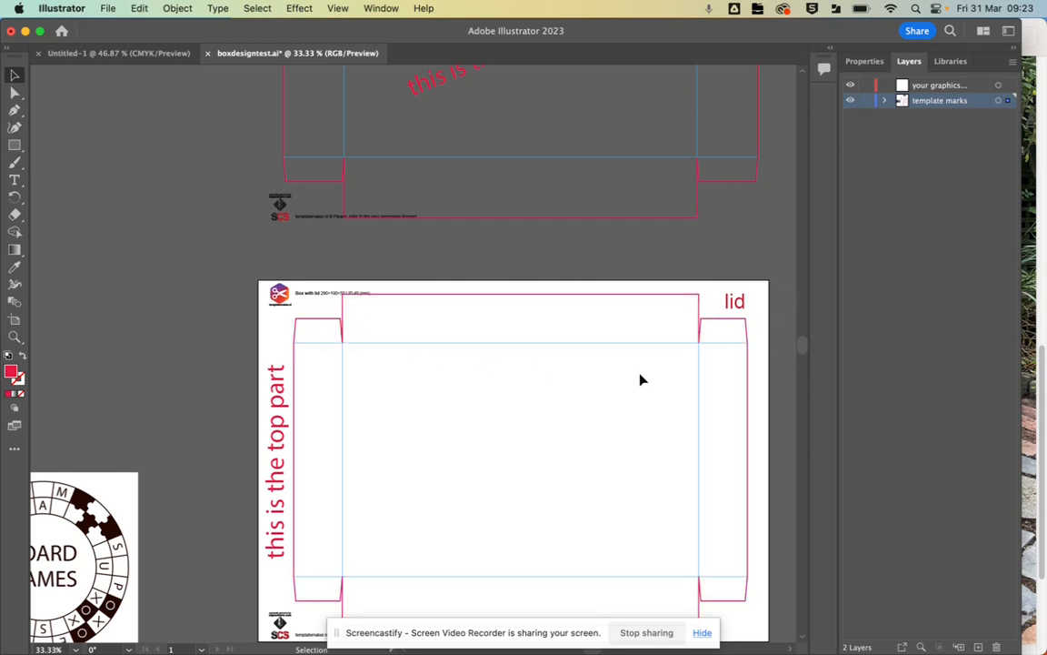
{"action": "left_click", "coordinate": [929, 86]}
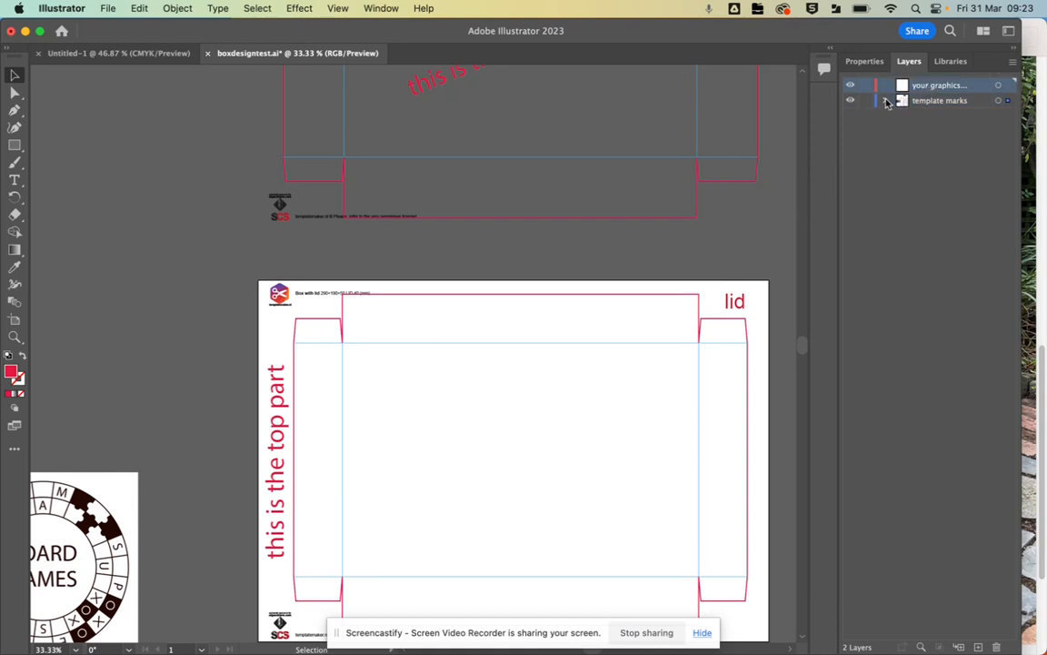
- Examine the images placed beside the box templates and their screenshot files in Finder's Desktop folder
{"action": "scroll", "coordinate": [516, 346], "scroll_direction": "up", "scroll_amount": 2}
{"action": "scroll", "coordinate": [515, 345], "scroll_direction": "down", "scroll_amount": 2}
{"action": "scroll", "coordinate": [516, 345], "scroll_direction": "down", "scroll_amount": 3}
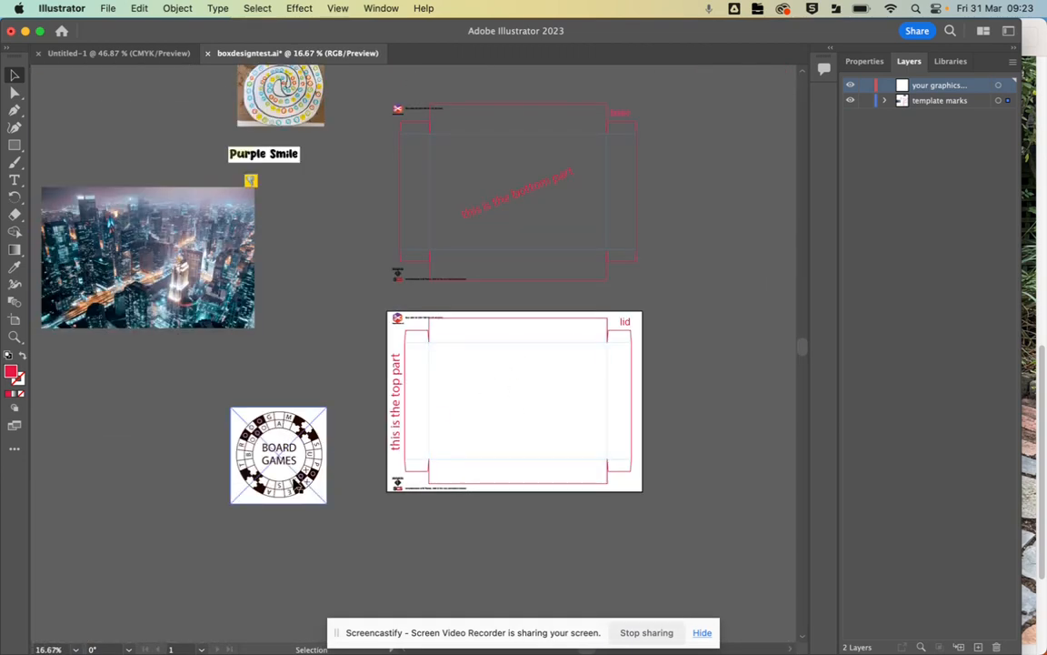
{"action": "scroll", "coordinate": [286, 327], "scroll_direction": "down", "scroll_amount": 2}
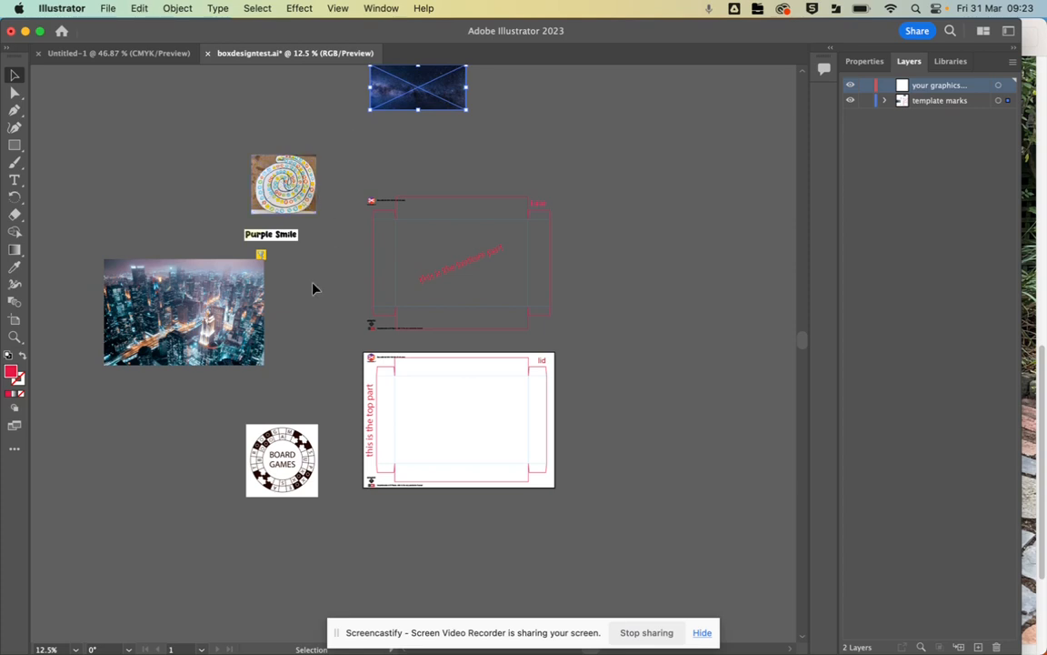
{"action": "scroll", "coordinate": [279, 344], "scroll_direction": "down", "scroll_amount": 1}
{"action": "scroll", "coordinate": [305, 257], "scroll_direction": "up", "scroll_amount": 1}
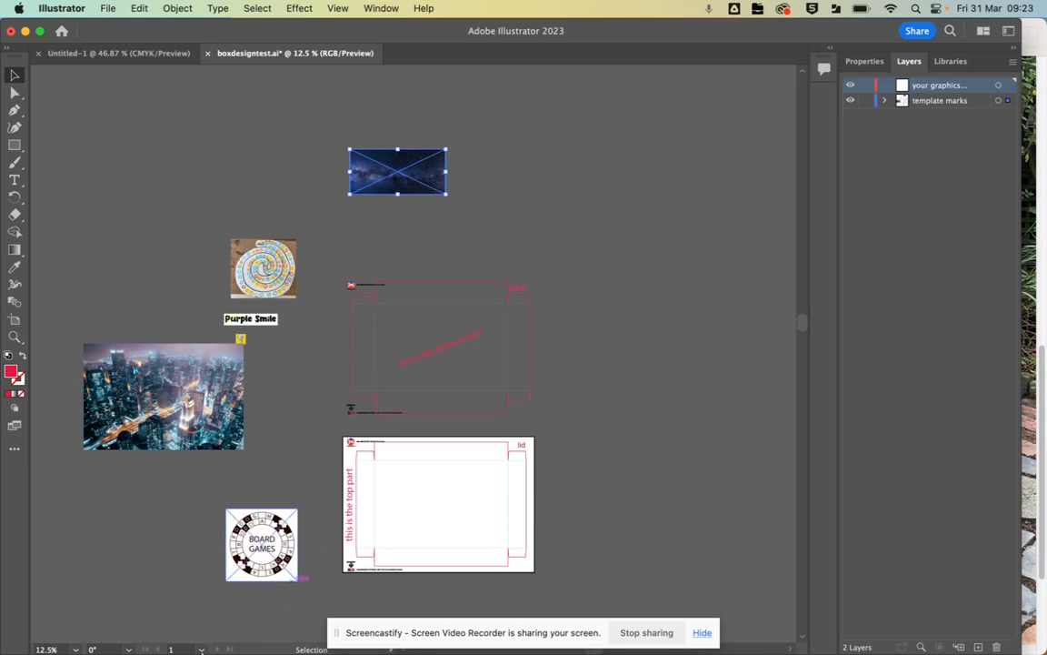
{"action": "mouse_move", "coordinate": [335, 639]}
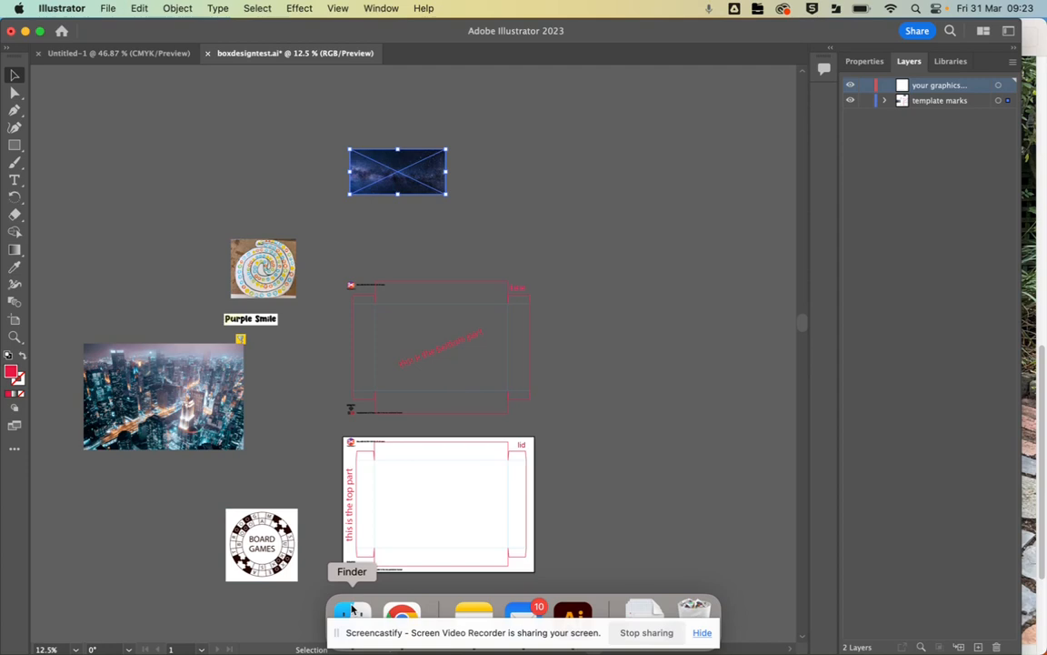
{"action": "left_click", "coordinate": [353, 609]}
{"action": "left_click_drag", "start_coordinate": [424, 111], "coordinate": [825, 94]}
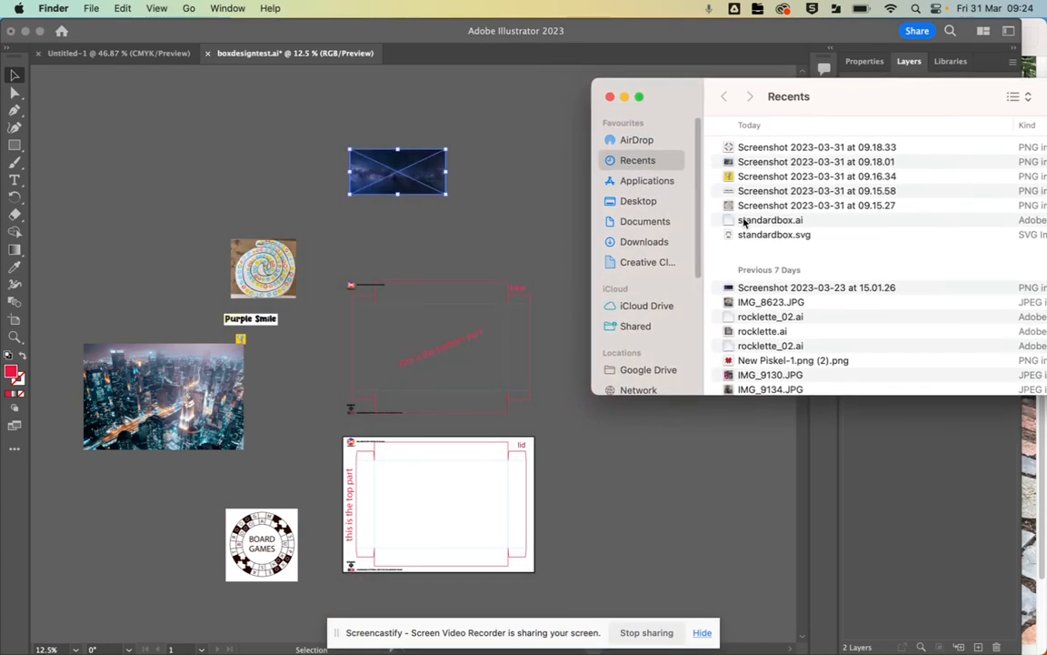
{"action": "left_click", "coordinate": [638, 202]}
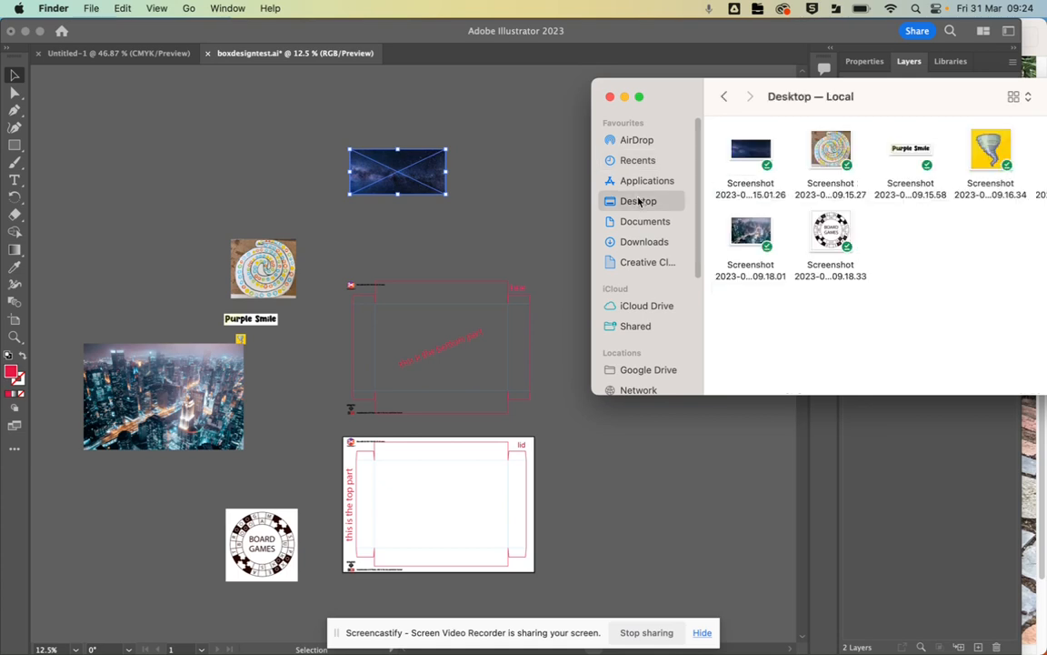
{"action": "left_click", "coordinate": [610, 97]}
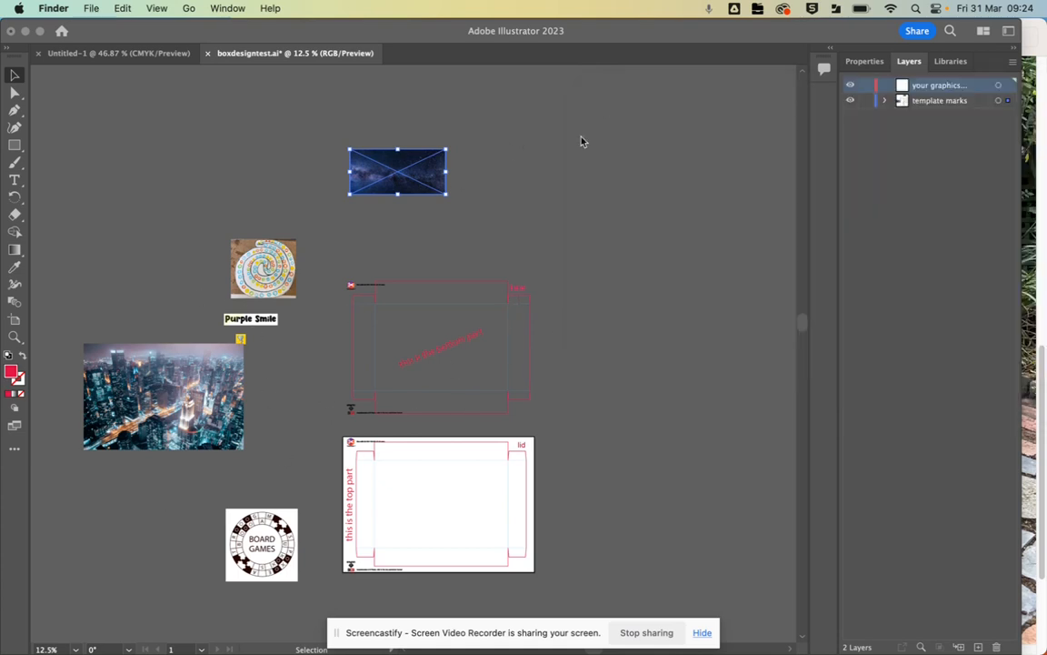
- Move the six linked images from the template marks layer into the "your graphics" layer and lock the template marks layer
{"action": "left_click", "coordinate": [926, 88]}
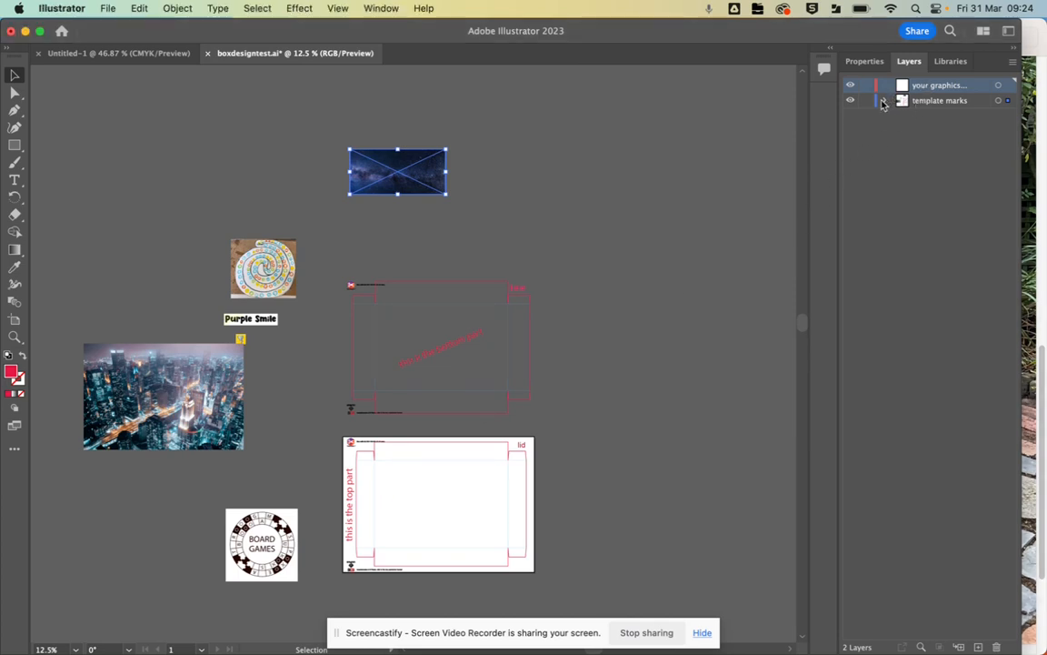
{"action": "left_click", "coordinate": [884, 101]}
{"action": "left_click", "coordinate": [940, 118]}
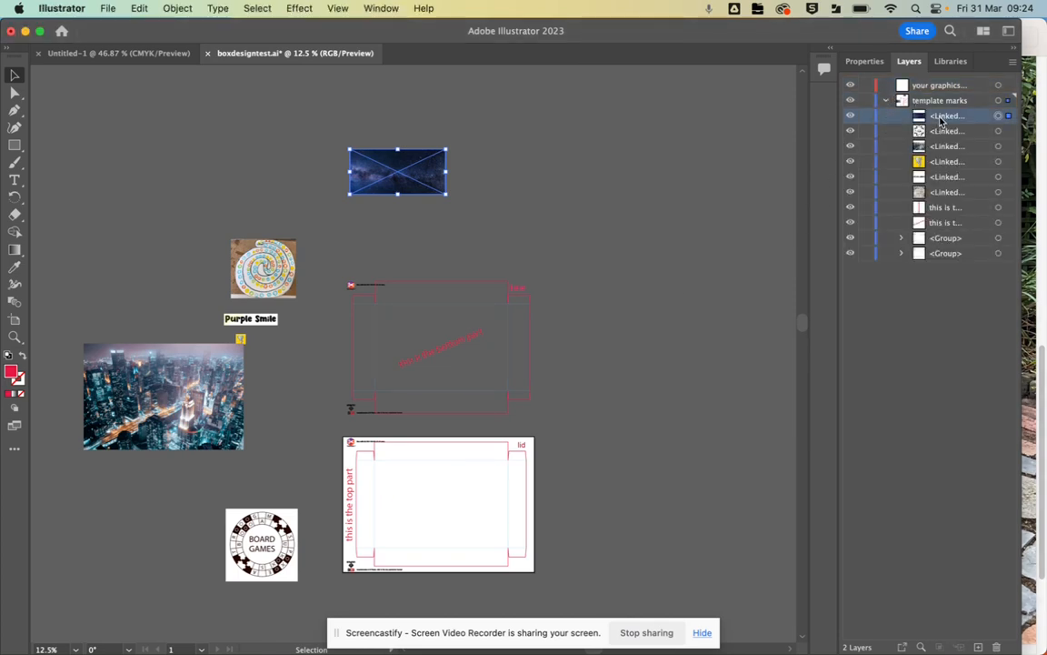
{"action": "left_click", "coordinate": [954, 192], "text": "shift"}
{"action": "left_click_drag", "start_coordinate": [948, 121], "coordinate": [939, 86]}
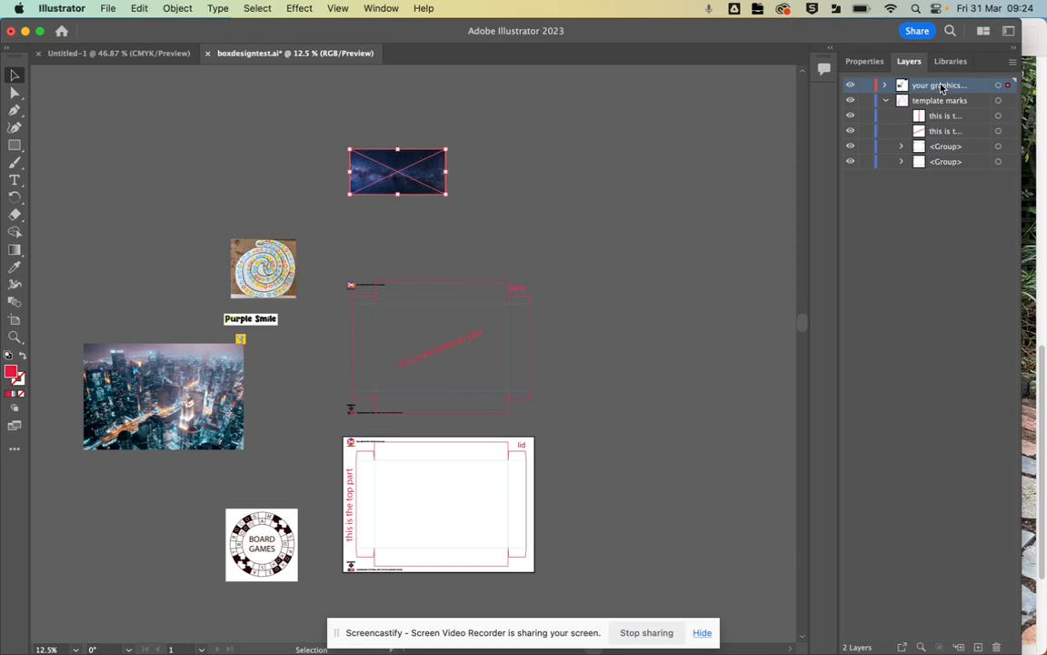
{"action": "left_click", "coordinate": [886, 100]}
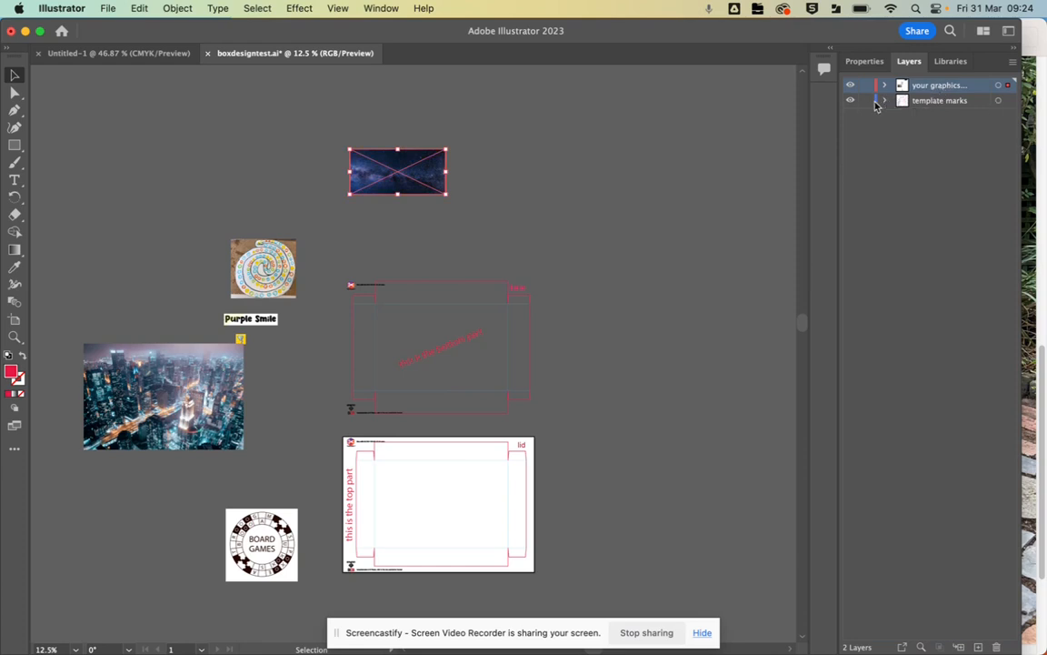
{"action": "left_click", "coordinate": [441, 486]}
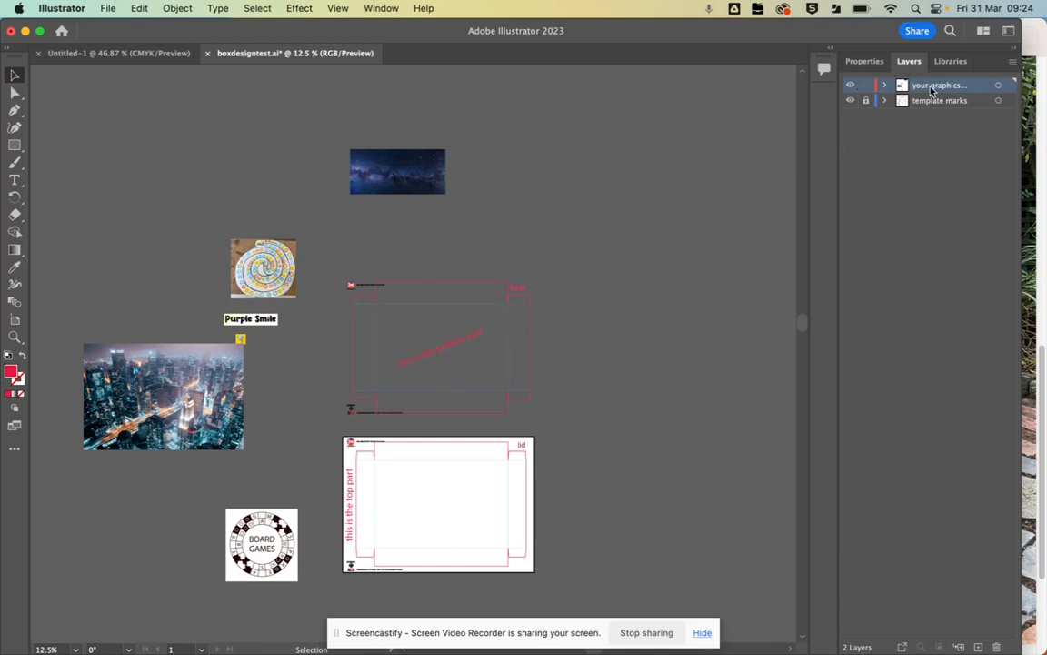
- Position and enlarge the starry sky image to cover the lid template, and move the template marks layer above the graphics layer
{"action": "left_click", "coordinate": [405, 188]}
{"action": "left_click_drag", "start_coordinate": [404, 187], "coordinate": [534, 573]}
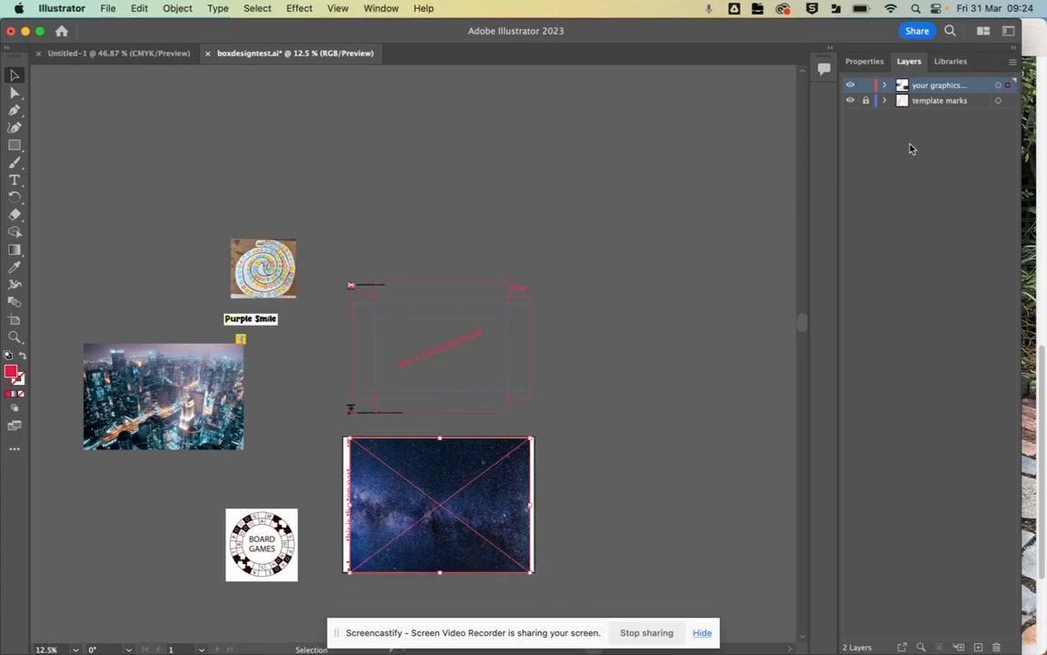
{"action": "left_click", "coordinate": [922, 104]}
{"action": "left_click_drag", "start_coordinate": [921, 106], "coordinate": [917, 84]}
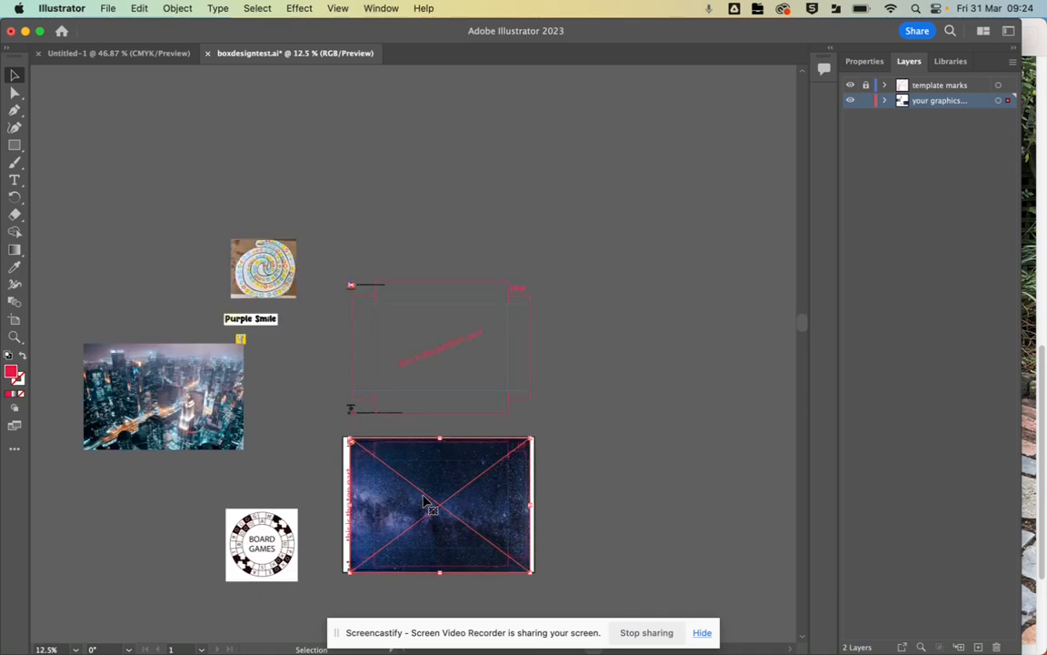
{"action": "scroll", "coordinate": [424, 495], "scroll_direction": "up", "scroll_amount": 3}
{"action": "left_click", "coordinate": [732, 412]}
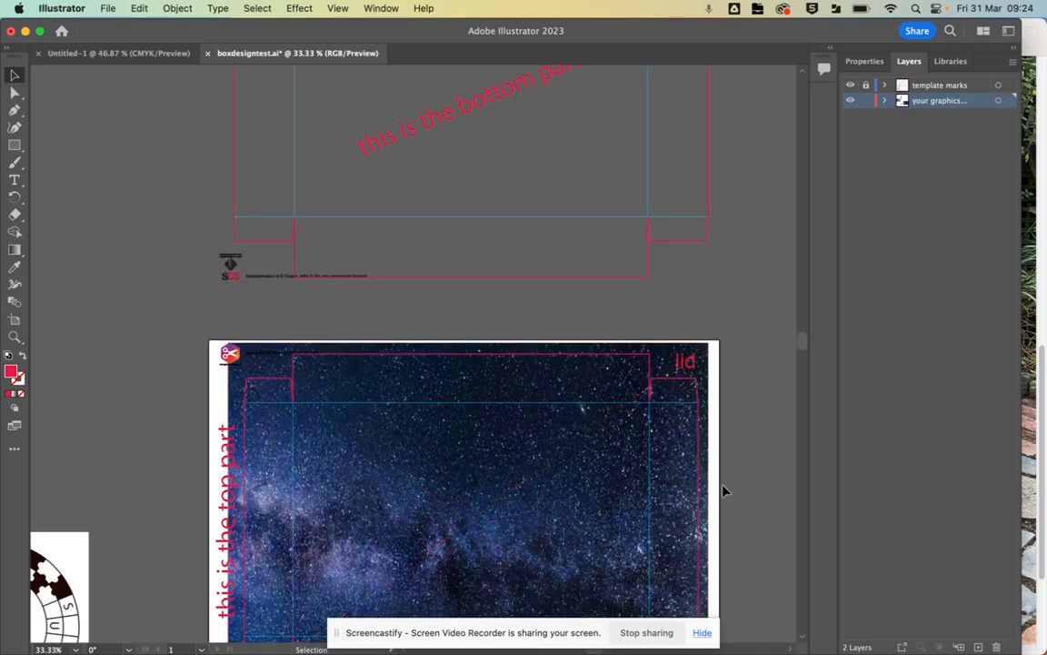
{"action": "scroll", "coordinate": [724, 491], "scroll_direction": "down", "scroll_amount": 2}
{"action": "left_click", "coordinate": [647, 496]}
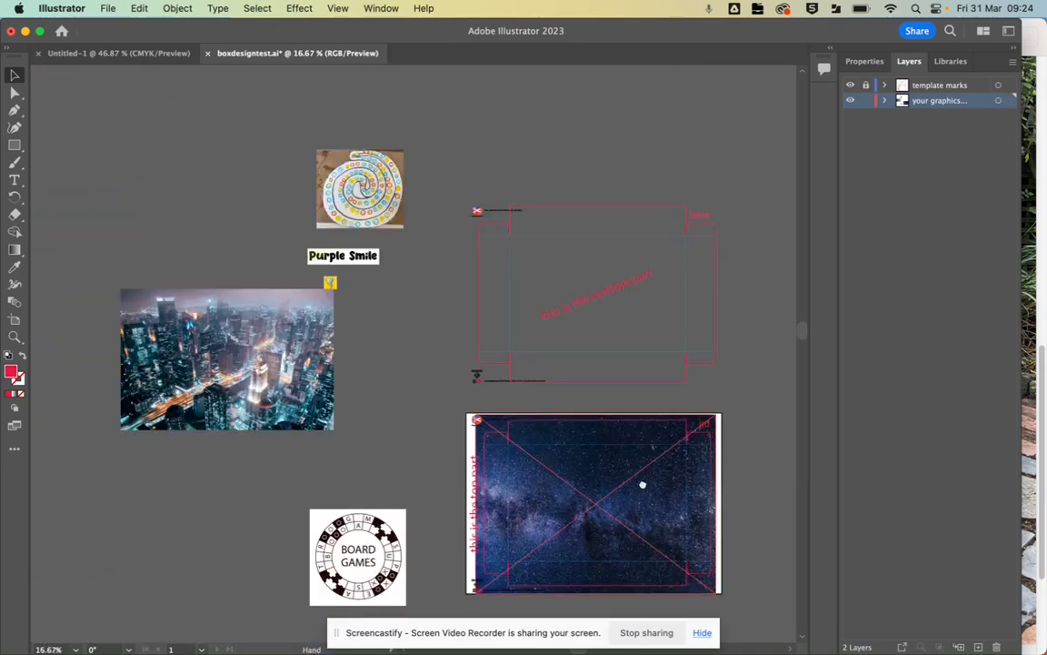
- Shift the city image slightly down beside the templates and position the Purple Smile image at the middle of the lid
{"action": "left_click_drag", "start_coordinate": [638, 484], "coordinate": [529, 424]}
{"action": "left_click_drag", "start_coordinate": [107, 285], "coordinate": [98, 361]}
{"action": "left_click_drag", "start_coordinate": [235, 193], "coordinate": [444, 437]}
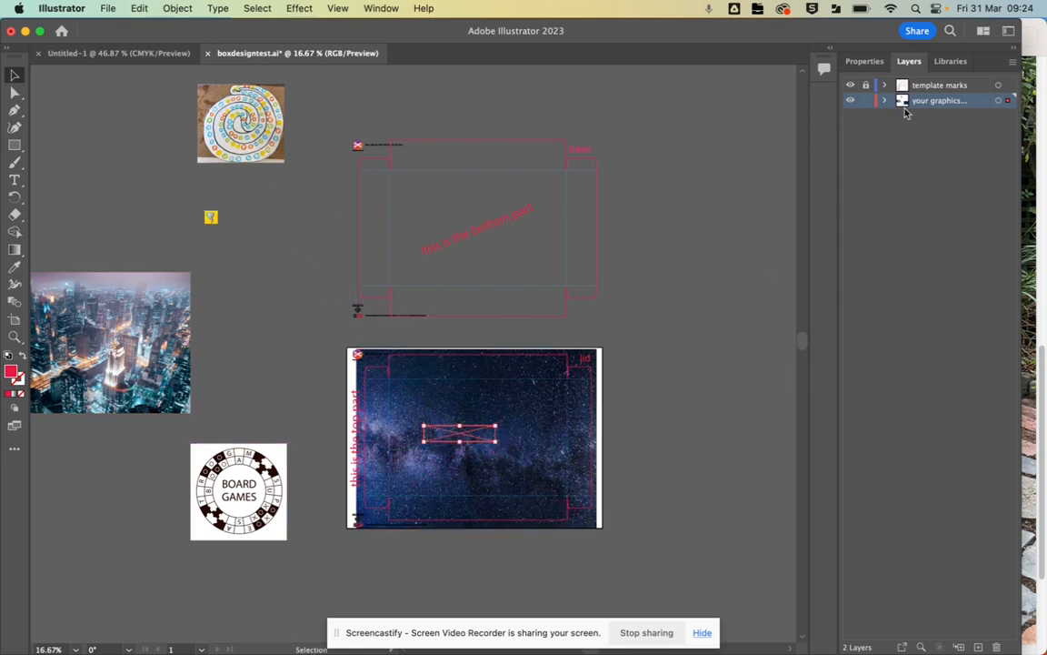
- Send the starry sky image to the bottom of the "your graphics" layer and toggle the Purple Smile image's visibility off and on
{"action": "left_click", "coordinate": [885, 87]}
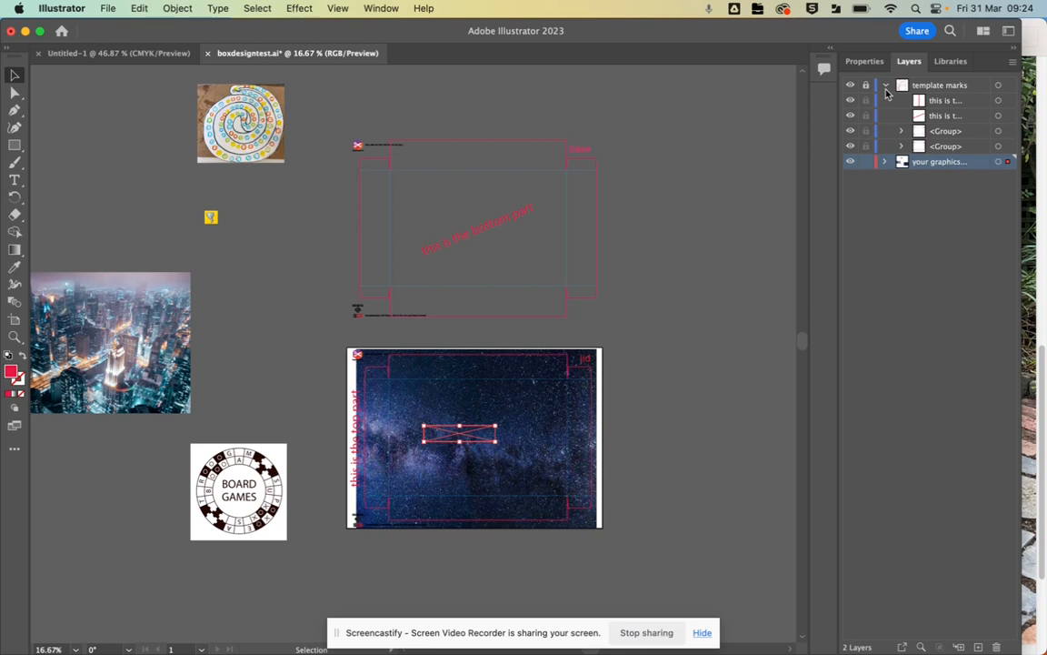
{"action": "left_click", "coordinate": [886, 87]}
{"action": "left_click", "coordinate": [886, 101]}
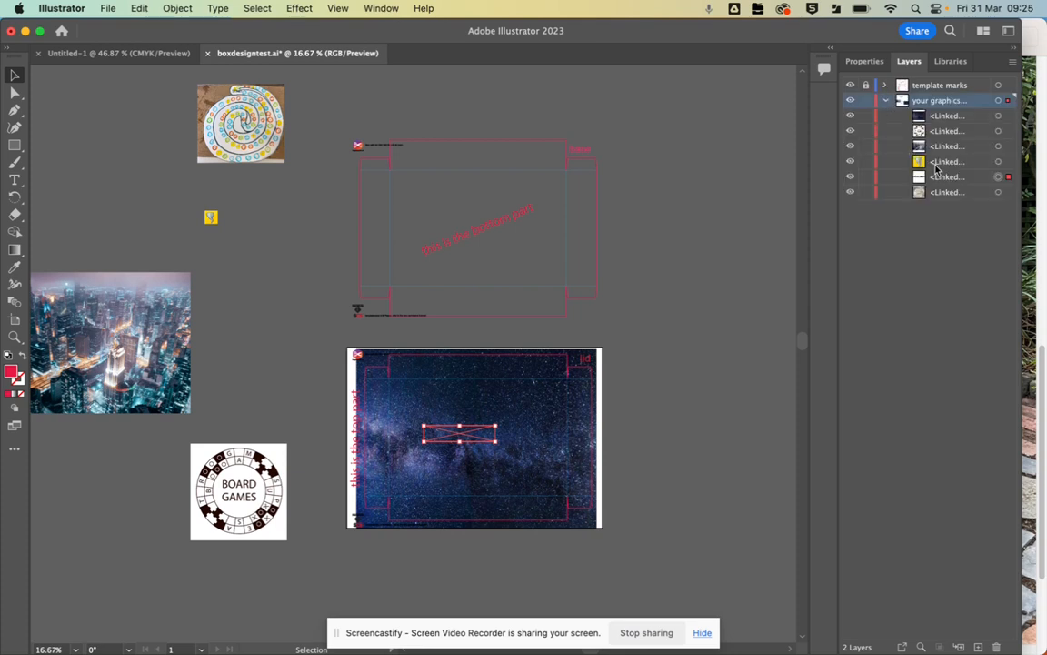
{"action": "left_click", "coordinate": [942, 118]}
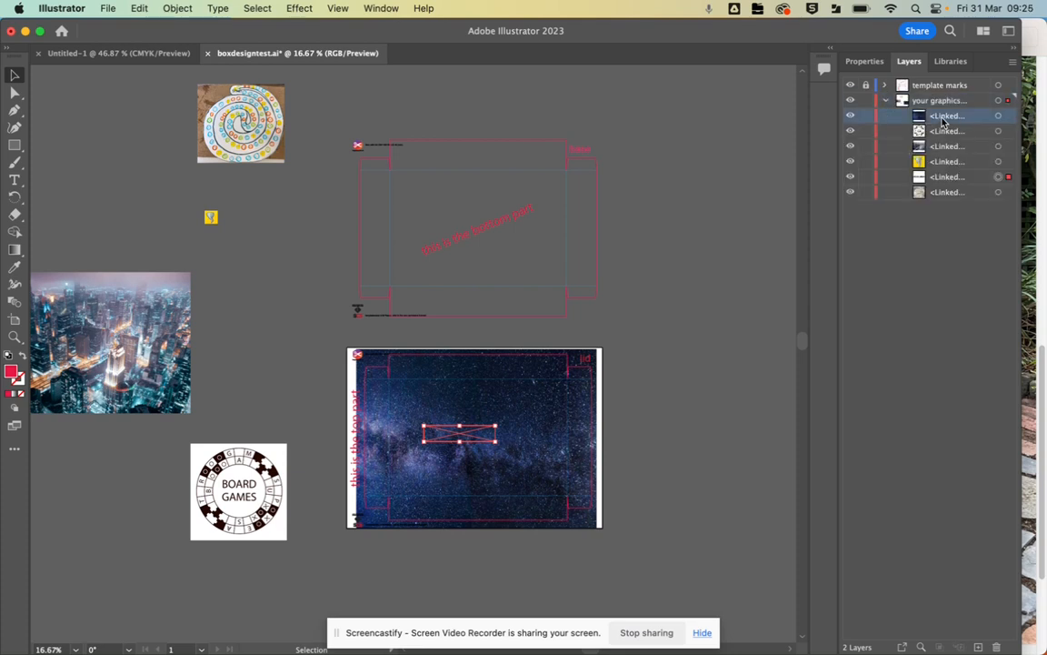
{"action": "left_click_drag", "start_coordinate": [943, 118], "coordinate": [945, 205]}
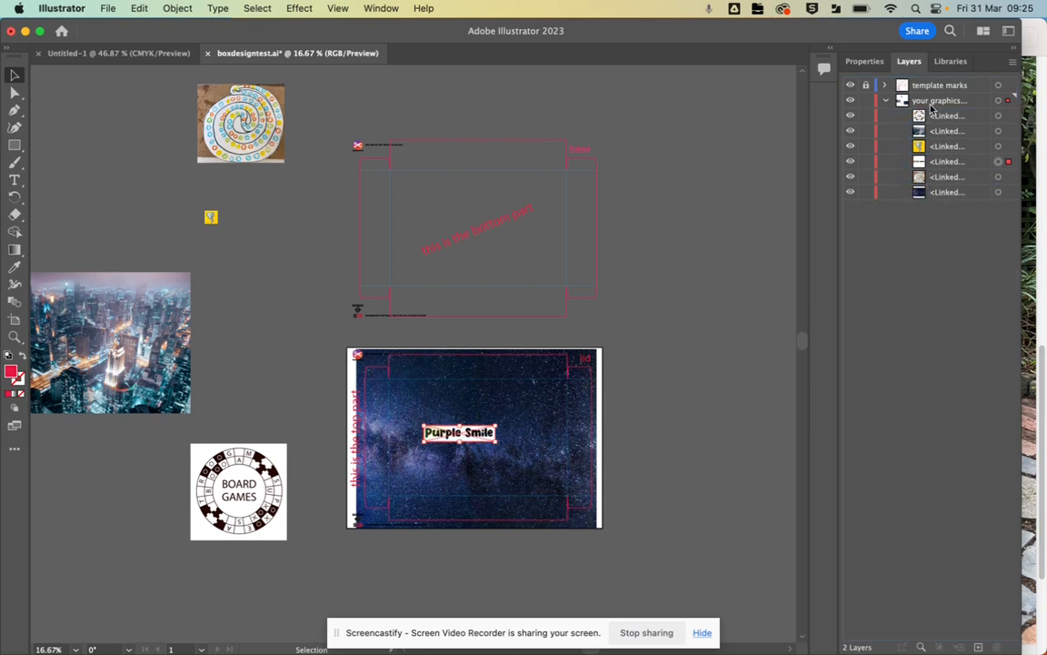
{"action": "left_click", "coordinate": [851, 163]}
{"action": "left_click", "coordinate": [852, 163]}
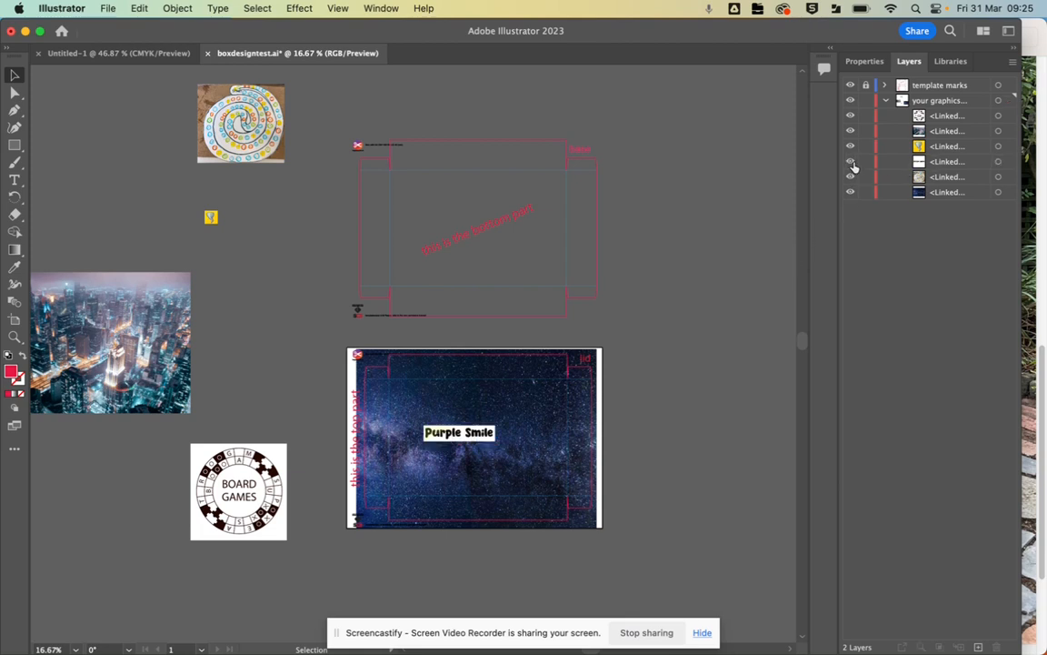
- Convert the Purple Smile image on the lid into separate vector paths: trace it with the [Default] preset, expand and ungroup it
{"action": "left_click", "coordinate": [459, 434]}
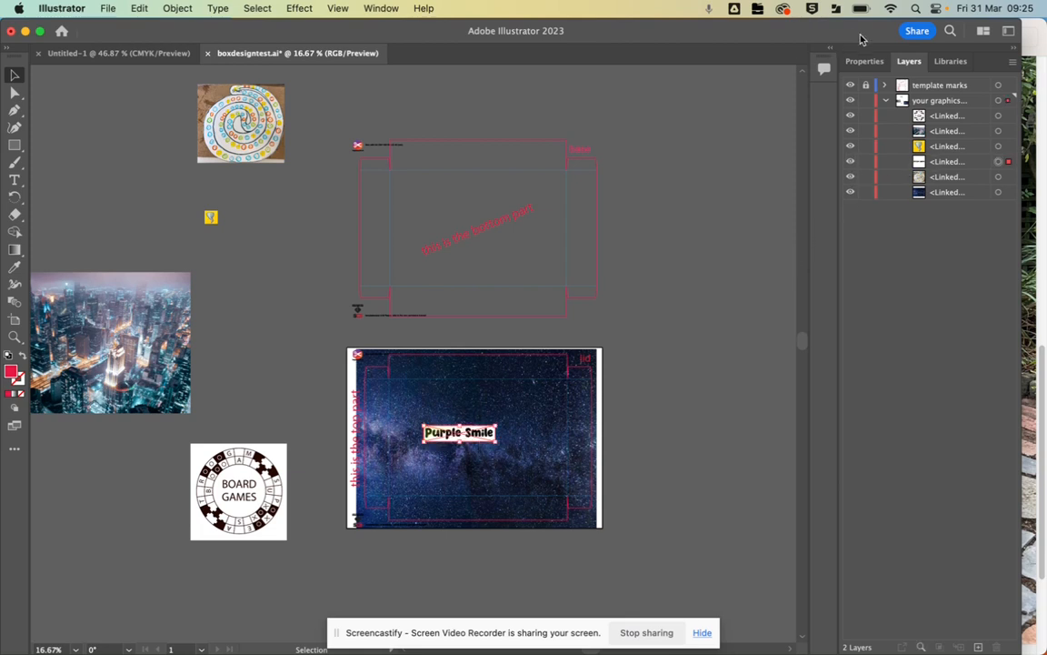
{"action": "left_click", "coordinate": [864, 61]}
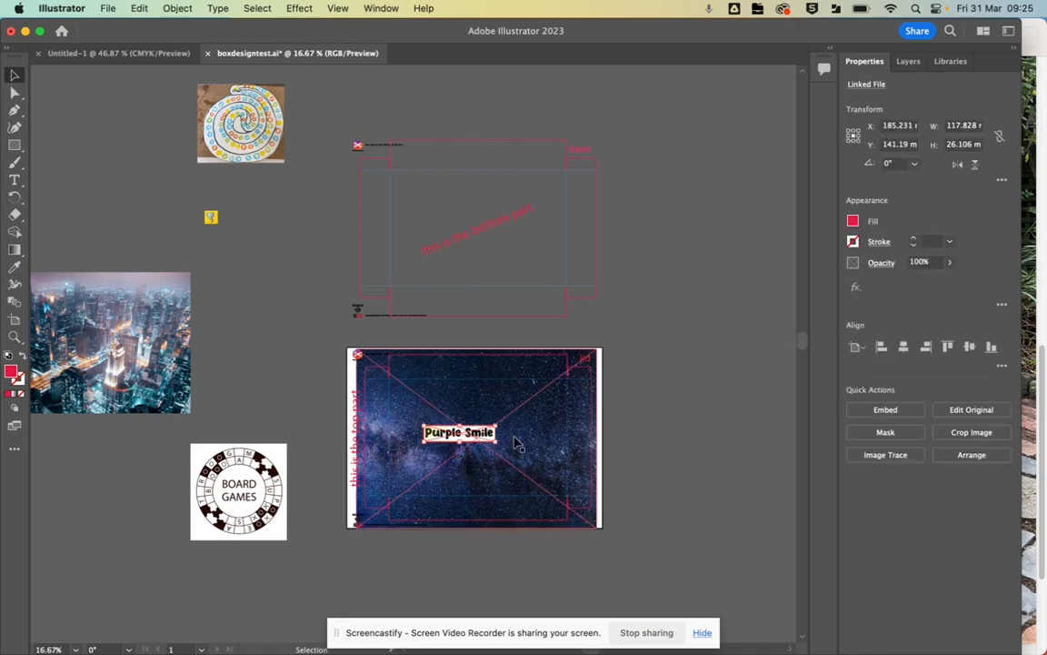
{"action": "scroll", "coordinate": [477, 452], "scroll_direction": "down", "scroll_amount": 2}
{"action": "scroll", "coordinate": [477, 452], "scroll_direction": "up", "scroll_amount": 7}
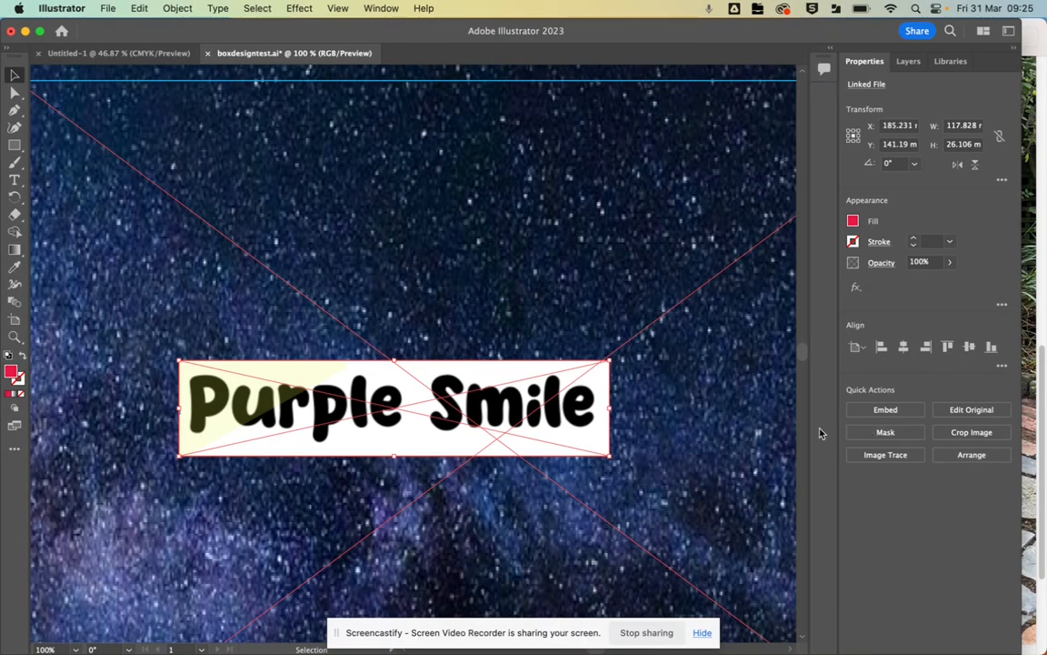
{"action": "left_click", "coordinate": [882, 458]}
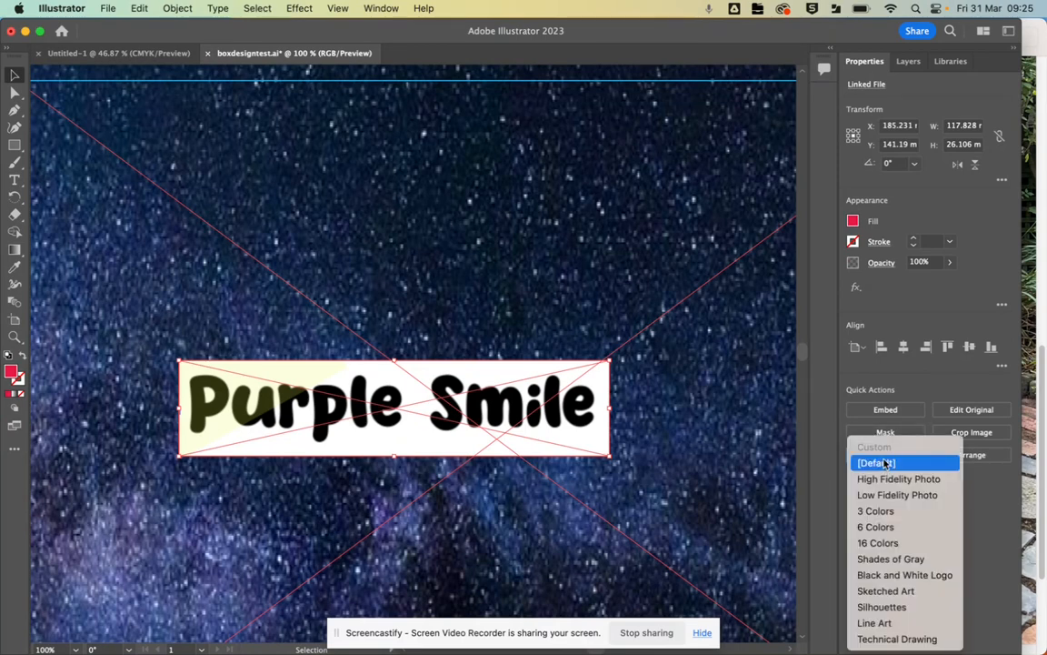
{"action": "left_click", "coordinate": [885, 464]}
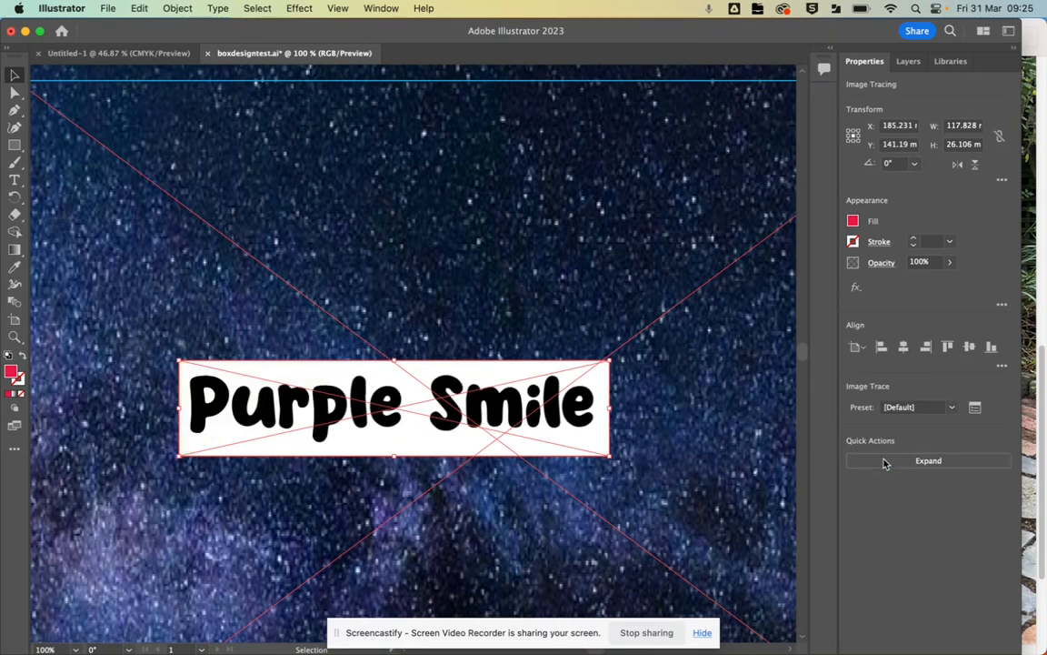
{"action": "left_click", "coordinate": [935, 463]}
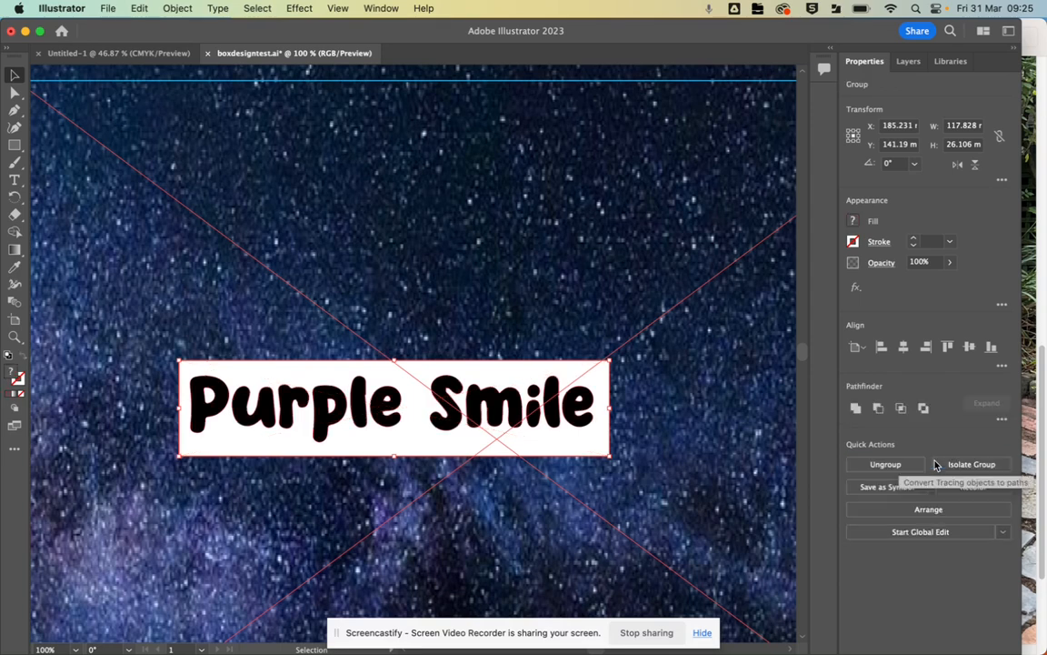
{"action": "left_click", "coordinate": [884, 463]}
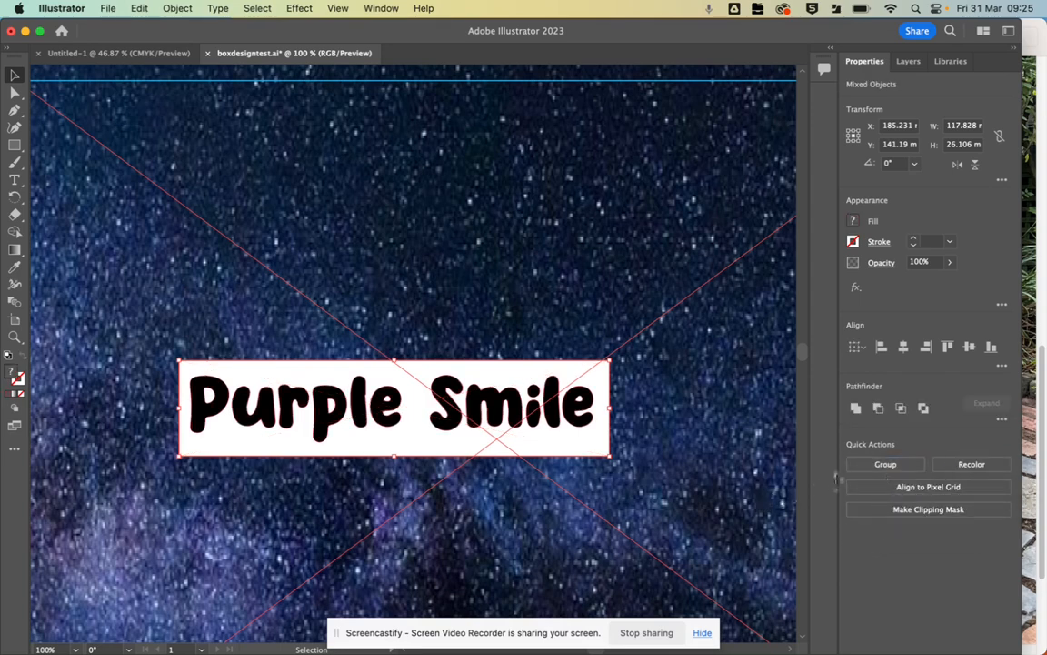
{"action": "scroll", "coordinate": [725, 428], "scroll_direction": "down", "scroll_amount": 5}
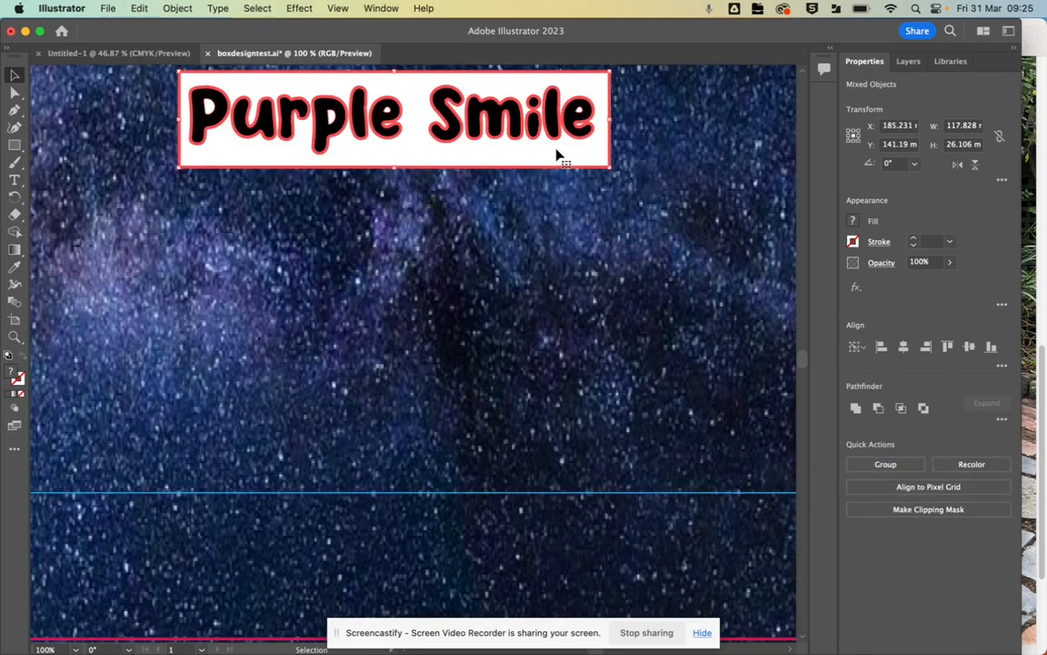
{"action": "key", "text": "Delete"}
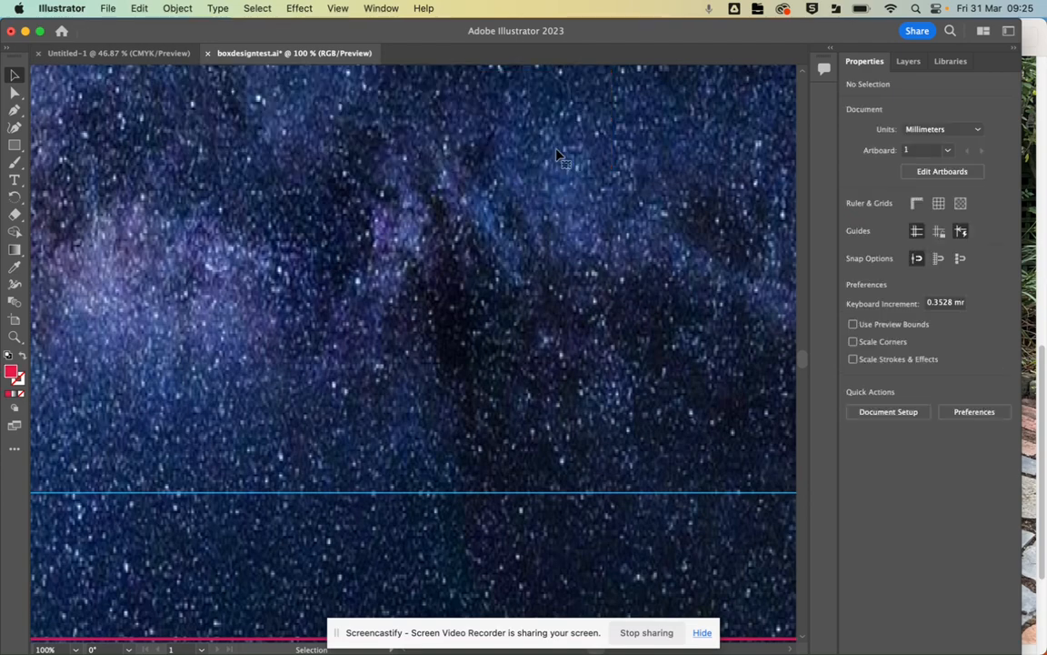
{"action": "key", "text": "super+z"}
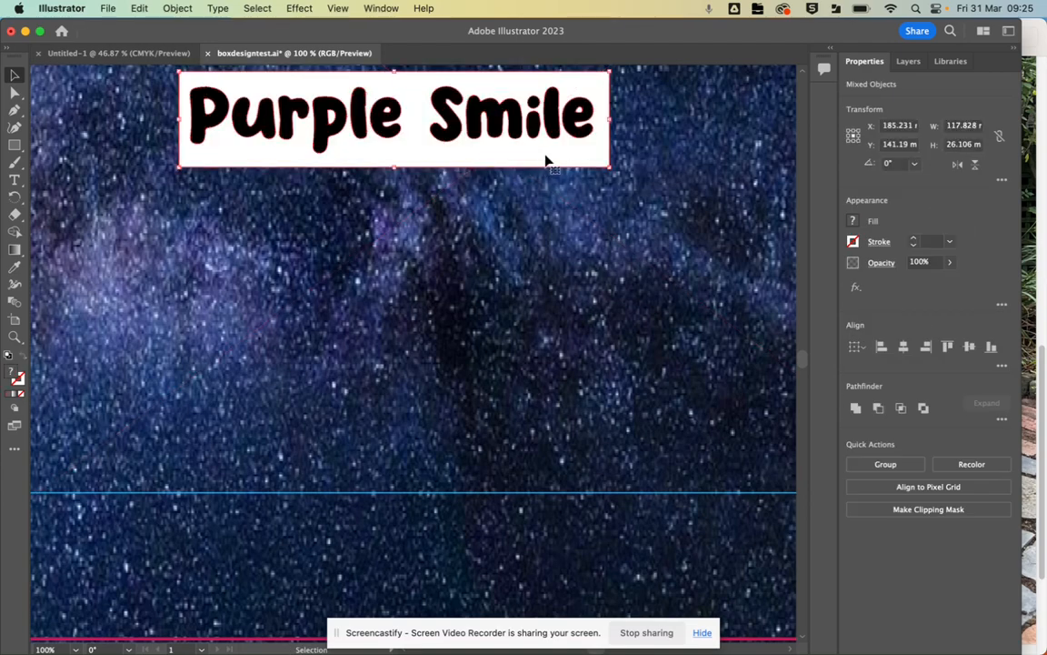
- Delete the white background shape behind the traced Purple Smile lettering
{"action": "scroll", "coordinate": [574, 238], "scroll_direction": "down", "scroll_amount": 4}
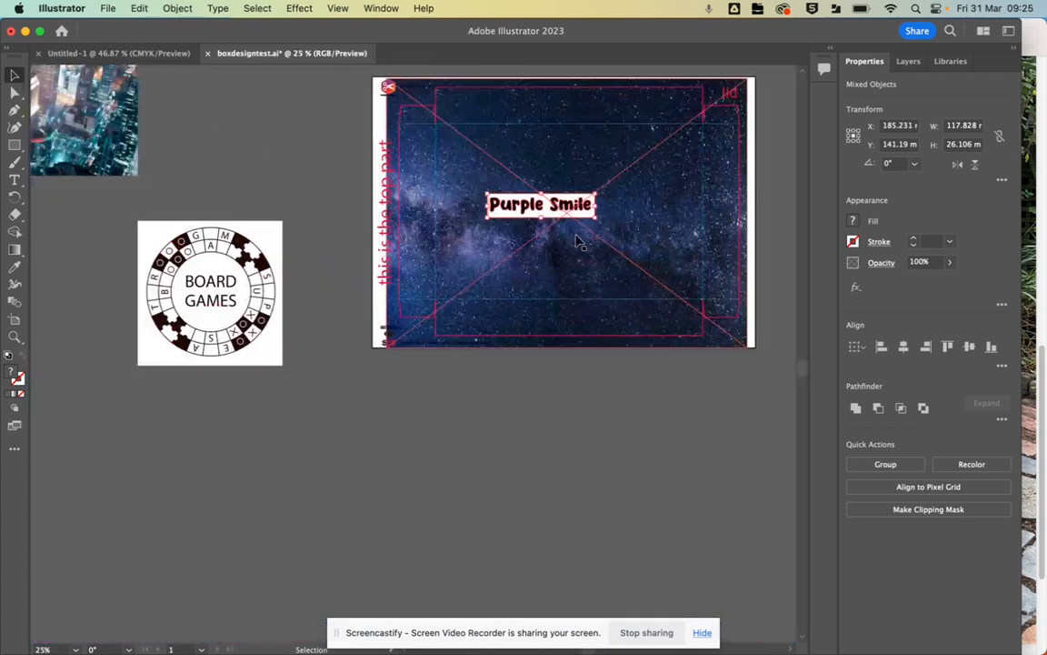
{"action": "left_click", "coordinate": [346, 444]}
{"action": "left_click", "coordinate": [503, 219]}
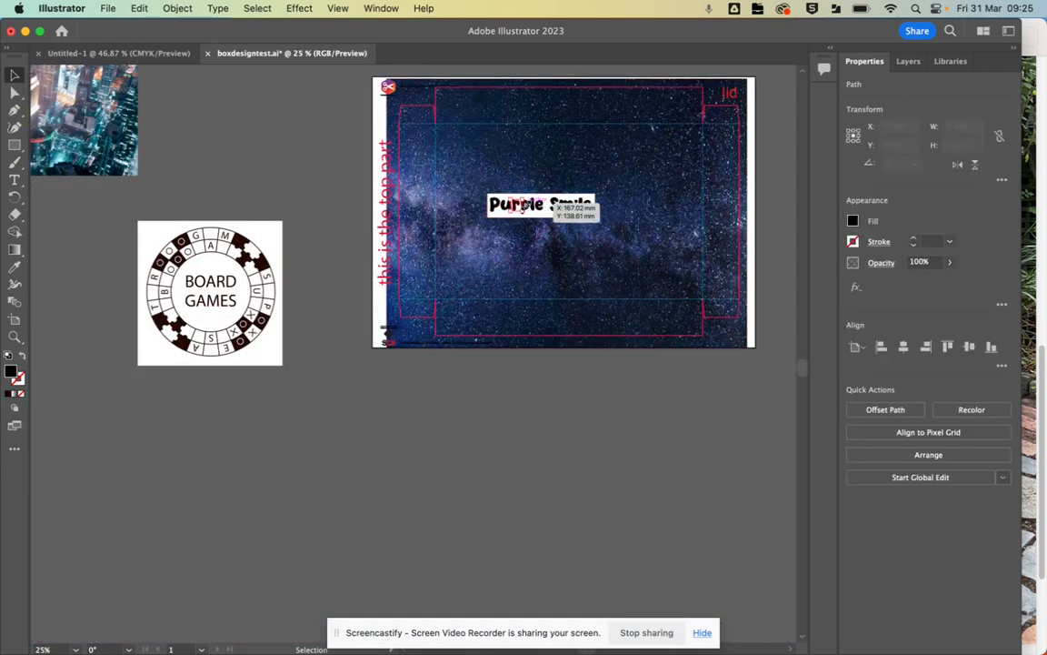
{"action": "left_click_drag", "start_coordinate": [500, 218], "coordinate": [432, 461]}
{"action": "key", "text": "Delete"}
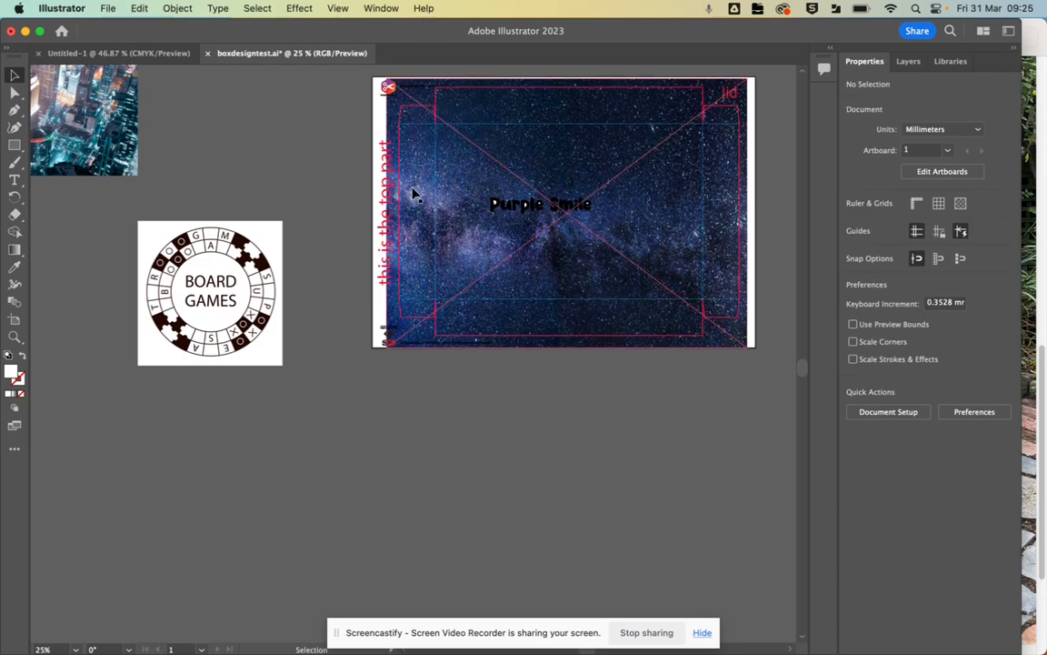
- Delete the white shapes inside the letters P, p and e of the word Purple
{"action": "scroll", "coordinate": [538, 215], "scroll_direction": "down", "scroll_amount": 2}
{"action": "scroll", "coordinate": [539, 215], "scroll_direction": "up", "scroll_amount": 5}
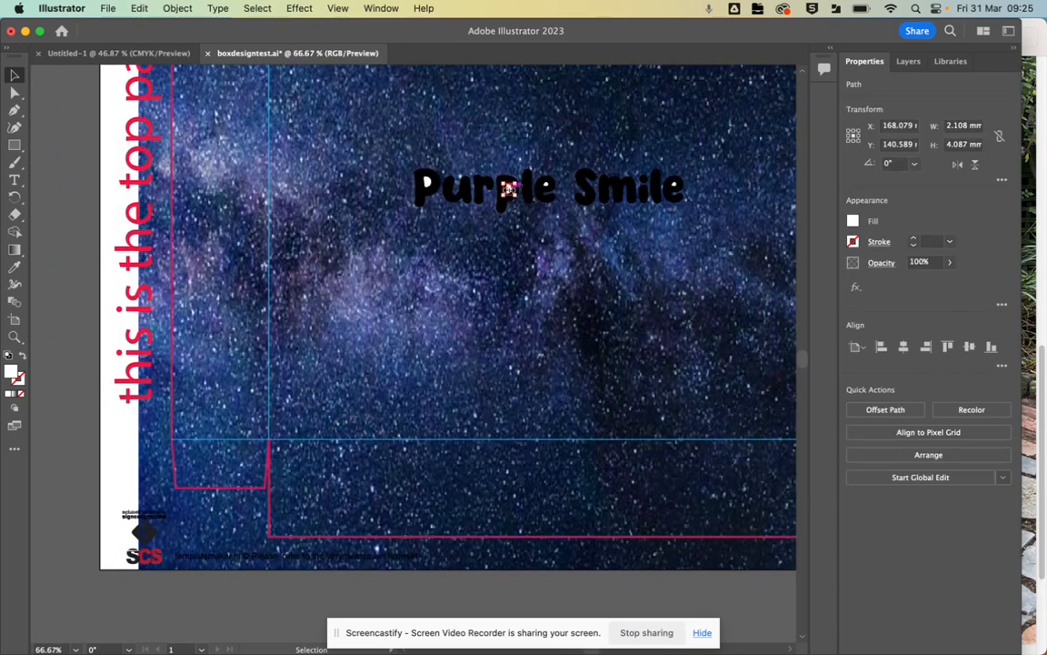
{"action": "key", "text": "Delete"}
{"action": "left_click", "coordinate": [546, 184]}
{"action": "key", "text": "Delete"}
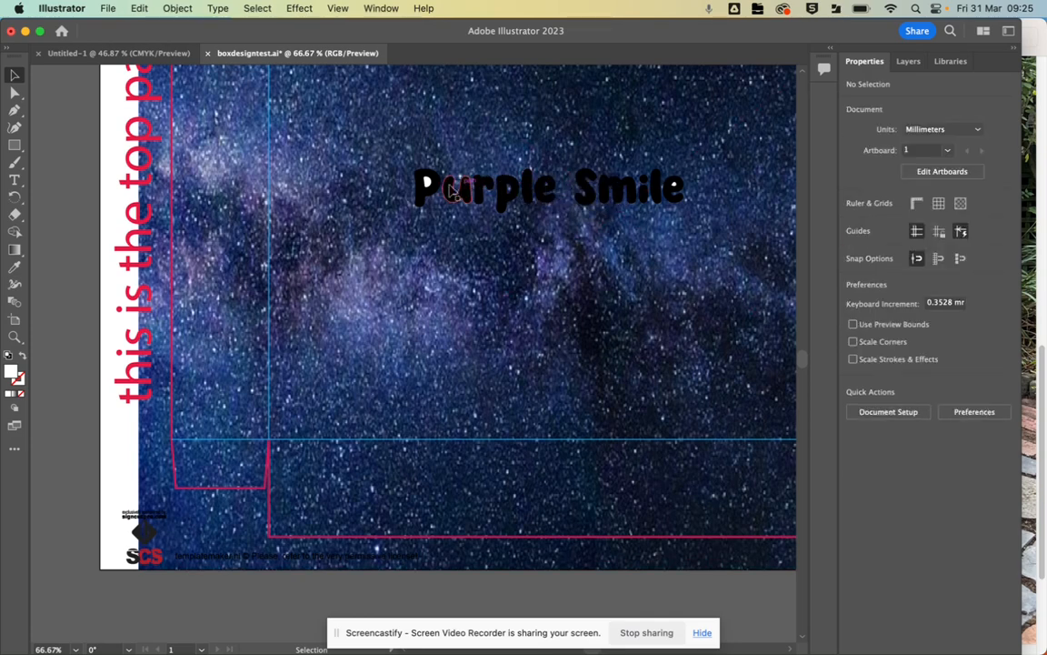
{"action": "left_click", "coordinate": [423, 181]}
{"action": "key", "text": "Delete"}
- Try to collect the individual letters of the Purple Smile lettering into one group
{"action": "left_click", "coordinate": [427, 188]}
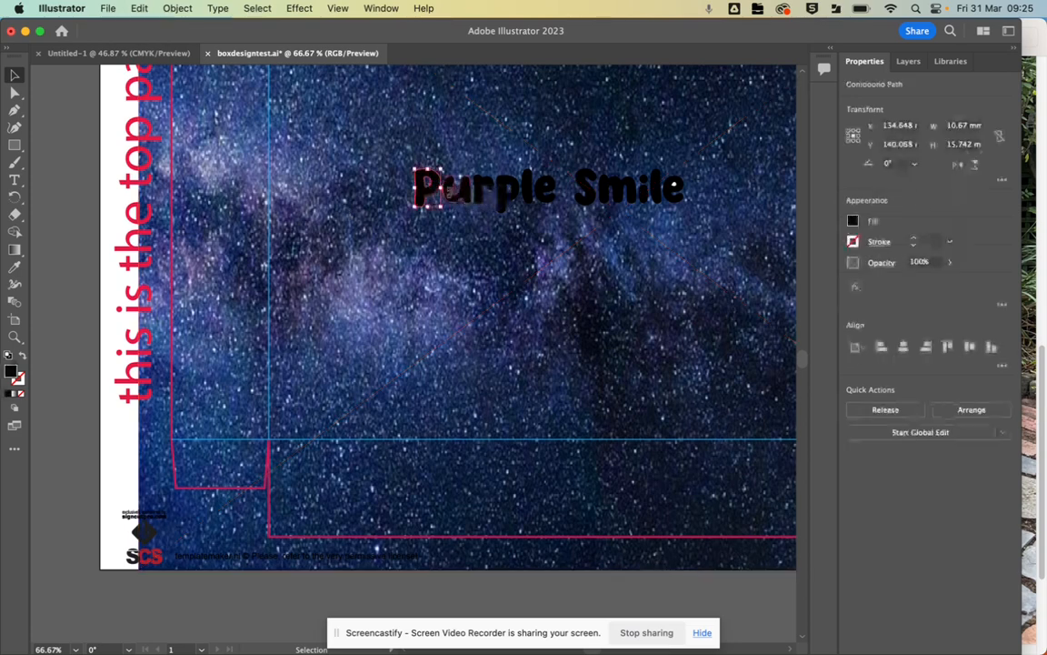
{"action": "left_click", "coordinate": [452, 190], "text": "shift"}
{"action": "left_click", "coordinate": [482, 198], "text": "shift"}
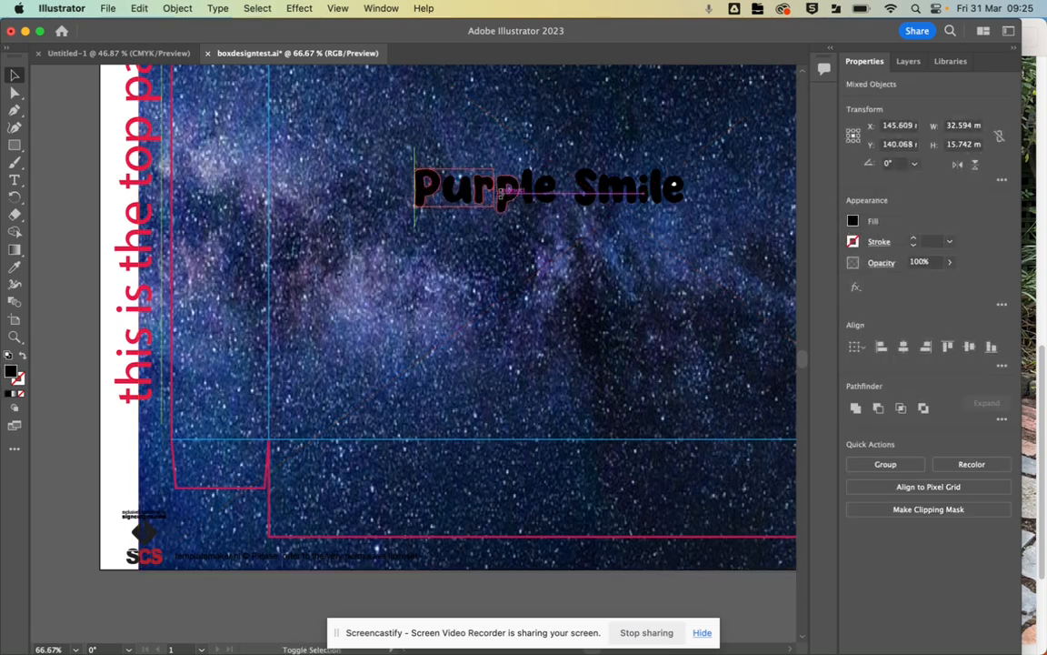
{"action": "left_click", "coordinate": [527, 191], "text": "shift"}
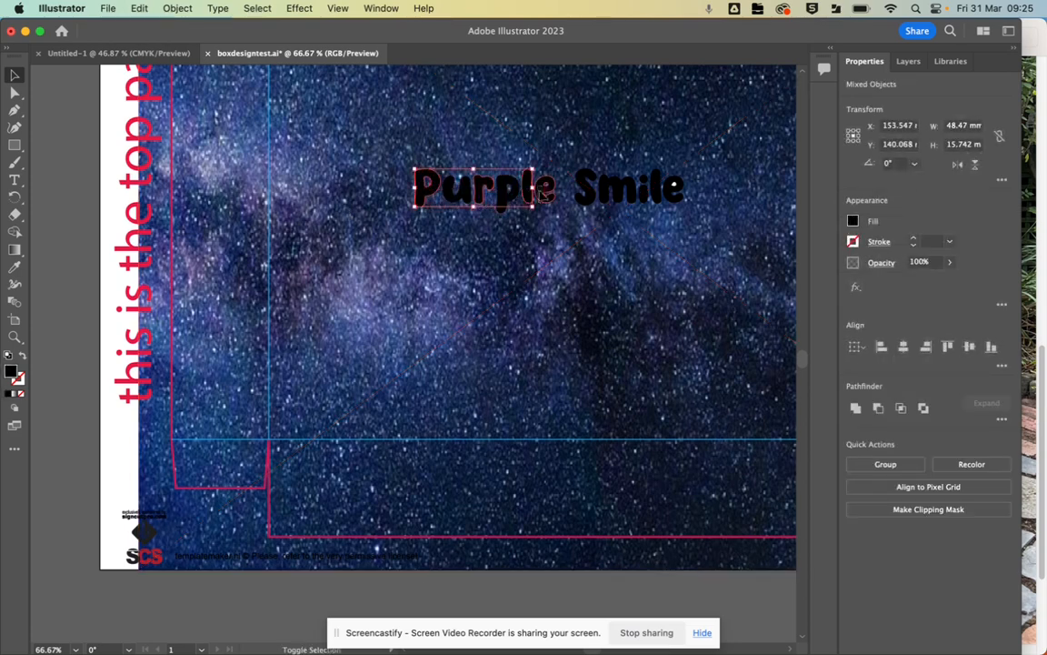
{"action": "left_click", "coordinate": [543, 191], "text": "shift"}
{"action": "left_click", "coordinate": [586, 189], "text": "shift"}
{"action": "left_click", "coordinate": [655, 193], "text": "shift"}
{"action": "left_click", "coordinate": [656, 194], "text": "shift"}
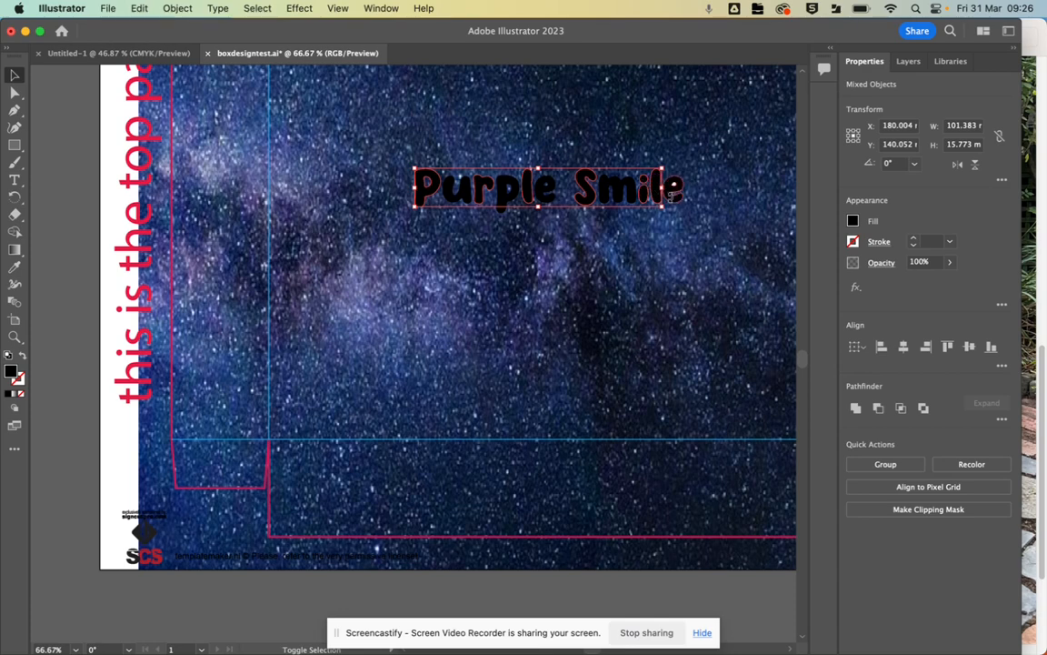
{"action": "key", "text": "a"}
{"action": "key", "text": "super+g"}
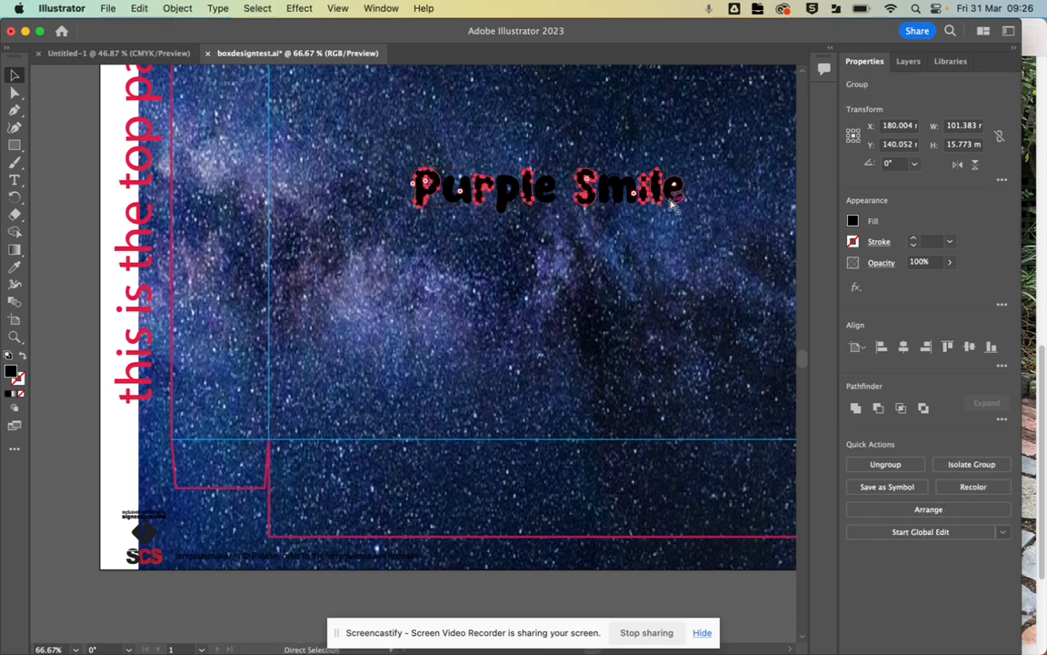
{"action": "key", "text": "v"}
{"action": "left_click_drag", "start_coordinate": [671, 203], "coordinate": [684, 333]}
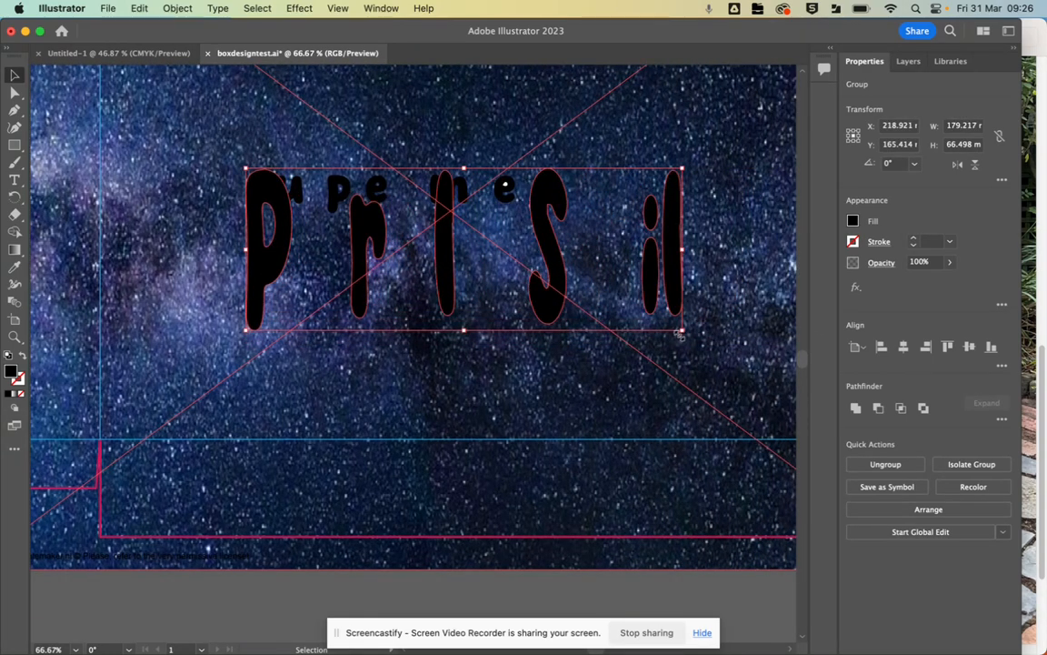
{"action": "key", "text": "super+z"}
{"action": "left_click", "coordinate": [491, 270]}
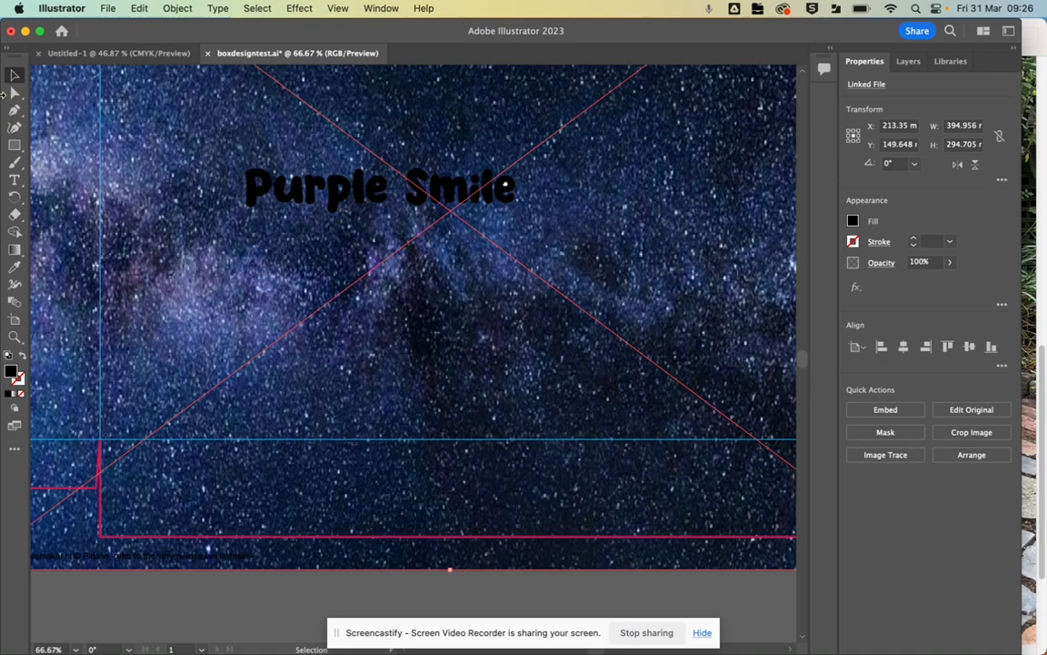
{"action": "left_click_drag", "start_coordinate": [583, 170], "coordinate": [595, 609]}
{"action": "left_click_drag", "start_coordinate": [550, 651], "coordinate": [550, 651]}
{"action": "key", "text": "super+z"}
- Move the starry sky image off the lid template to the empty canvas below it
{"action": "scroll", "coordinate": [647, 177], "scroll_direction": "up", "scroll_amount": 6}
{"action": "scroll", "coordinate": [647, 176], "scroll_direction": "down", "scroll_amount": 10}
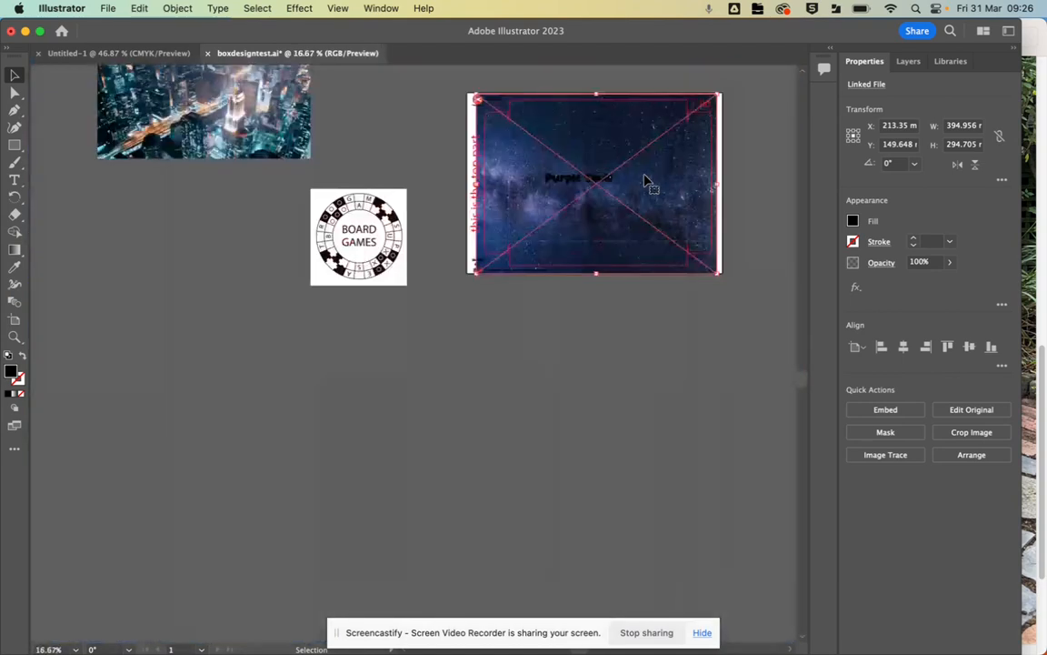
{"action": "left_click", "coordinate": [561, 364]}
{"action": "left_click_drag", "start_coordinate": [648, 166], "coordinate": [622, 397]}
- Select all the letter shapes of Purple Smile on the lid and group them
{"action": "left_click", "coordinate": [541, 172]}
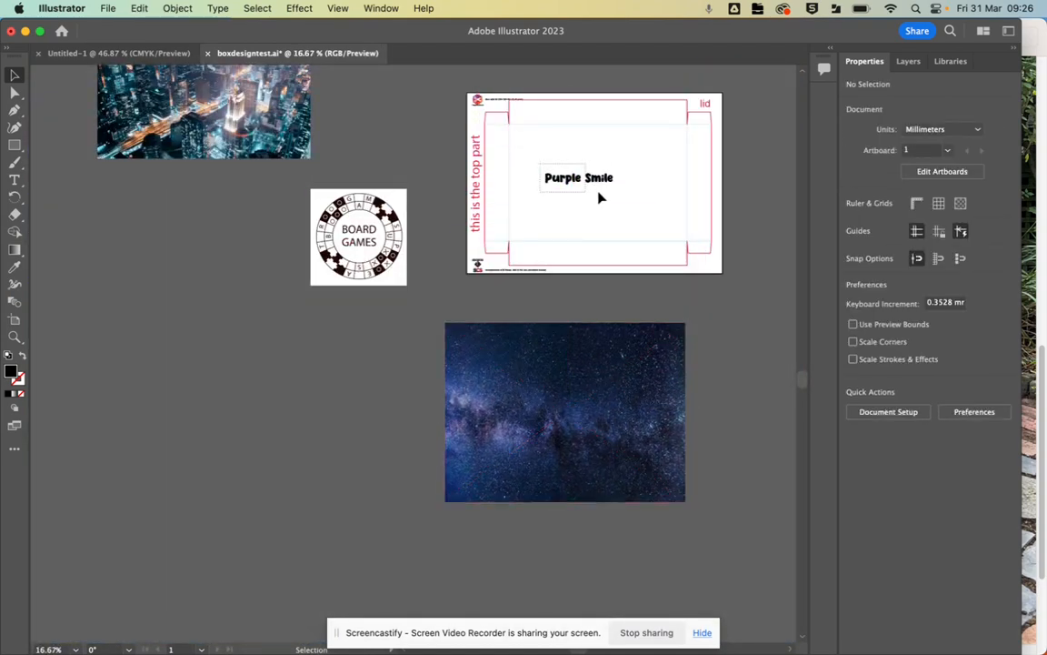
{"action": "left_click_drag", "start_coordinate": [628, 192], "coordinate": [629, 194]}
{"action": "key", "text": "super+g"}
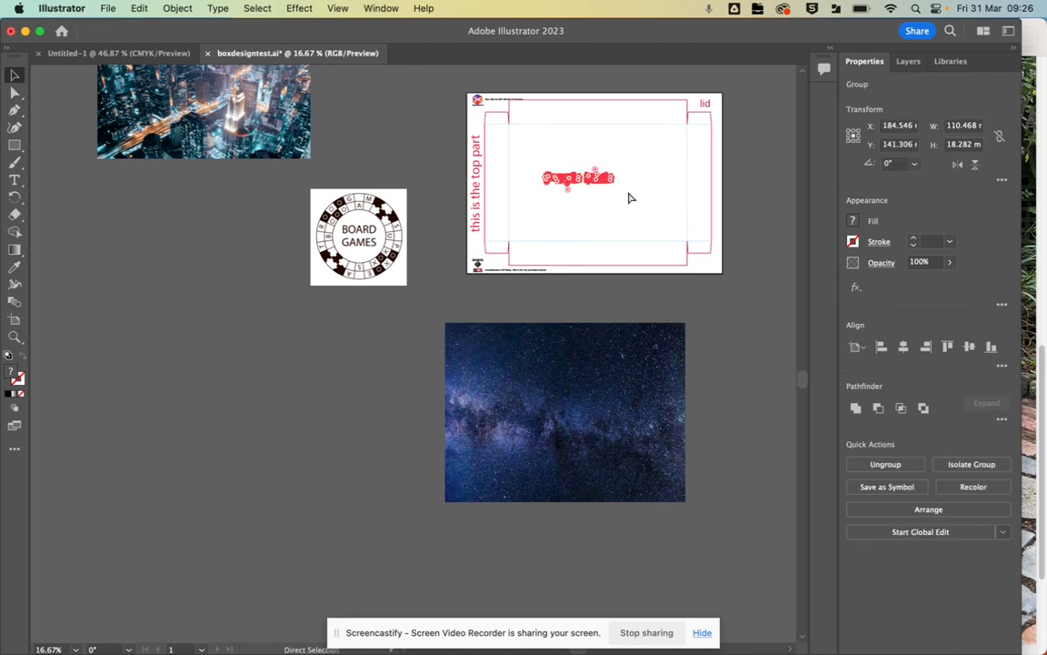
- Enlarge the Purple Smile group to about 273 × 173 mm and fit it inside the lid's central panel
{"action": "left_click_drag", "start_coordinate": [616, 185], "coordinate": [711, 300]}
{"action": "left_click_drag", "start_coordinate": [627, 218], "coordinate": [597, 173]}
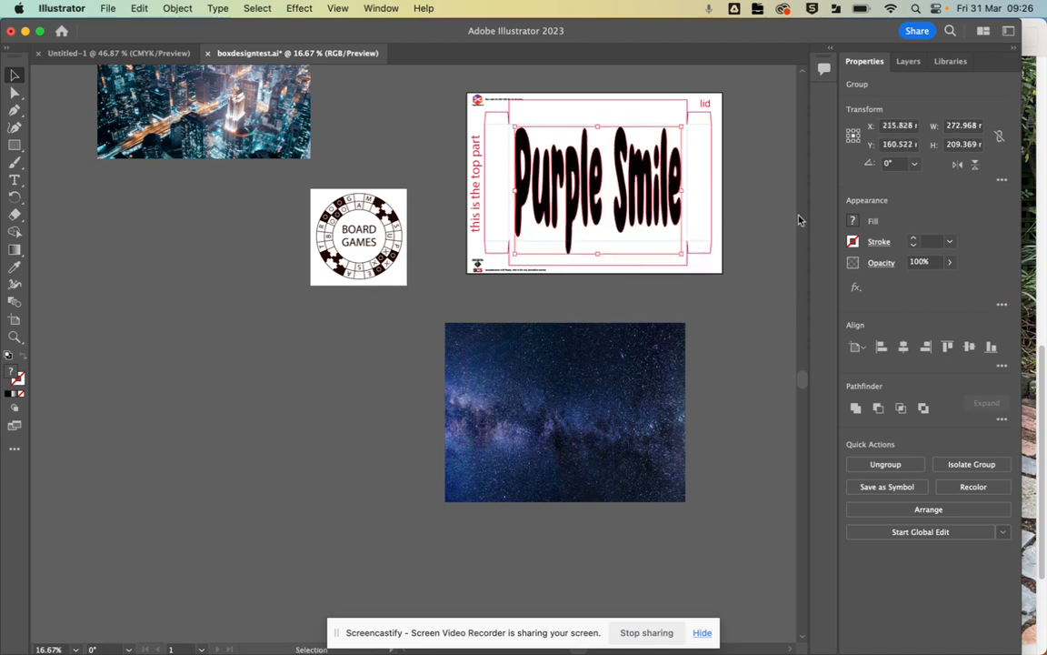
{"action": "left_click", "coordinate": [853, 222]}
{"action": "left_click_drag", "start_coordinate": [683, 256], "coordinate": [680, 232]}
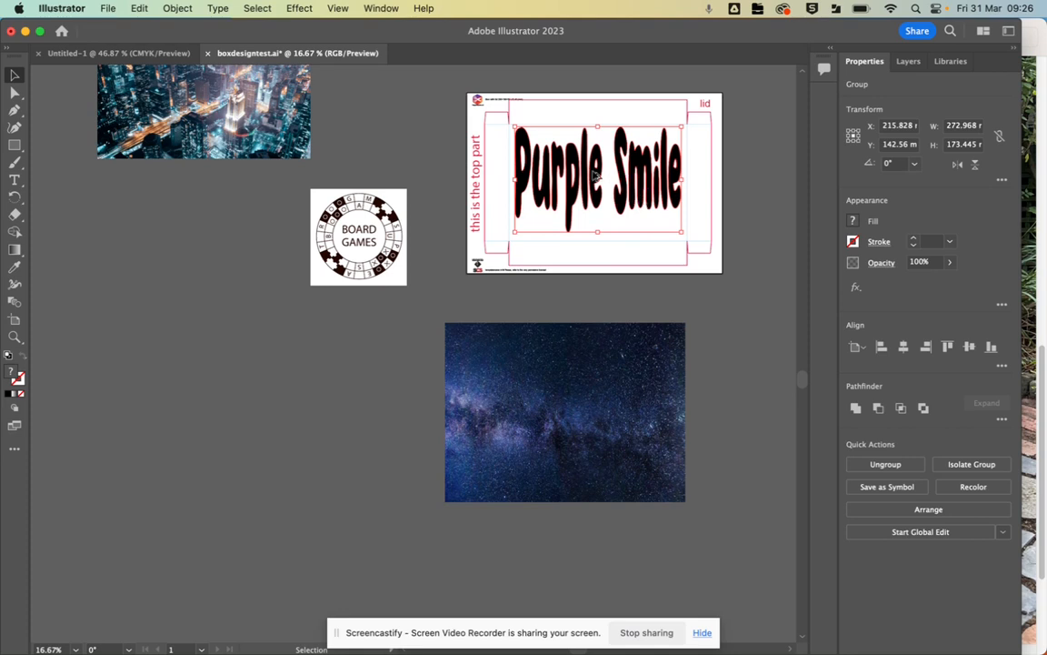
- Place a copy of the Purple Smile lettering, reduced to about 54 × 35 mm, at the left end of the lid's lower flap
{"action": "left_click_drag", "start_coordinate": [596, 175], "coordinate": [245, 404]}
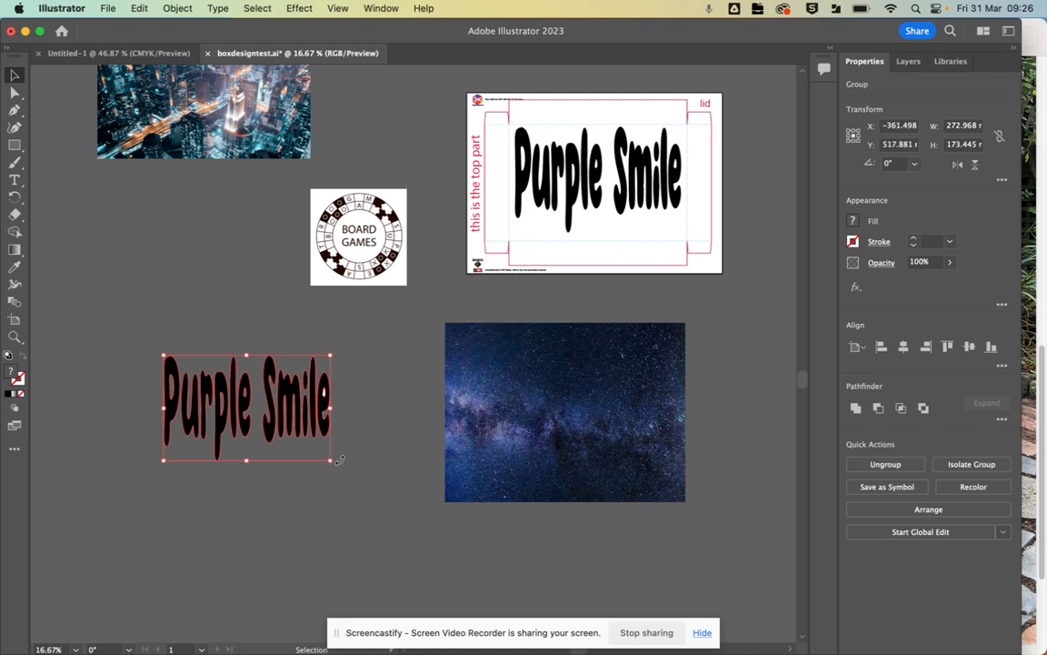
{"action": "left_click_drag", "start_coordinate": [329, 458], "coordinate": [556, 267]}
{"action": "scroll", "coordinate": [577, 250], "scroll_direction": "up", "scroll_amount": 6}
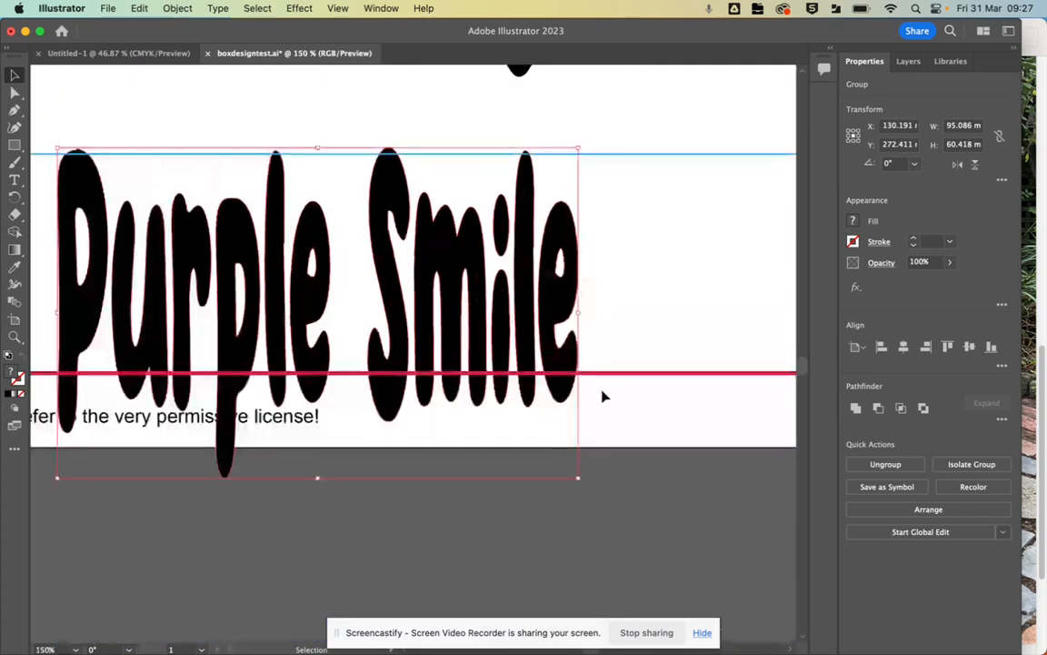
{"action": "left_click_drag", "start_coordinate": [578, 477], "coordinate": [359, 336]}
{"action": "left_click_drag", "start_coordinate": [251, 215], "coordinate": [246, 235]}
{"action": "scroll", "coordinate": [393, 295], "scroll_direction": "up", "scroll_amount": 2}
{"action": "scroll", "coordinate": [417, 302], "scroll_direction": "down", "scroll_amount": 6}
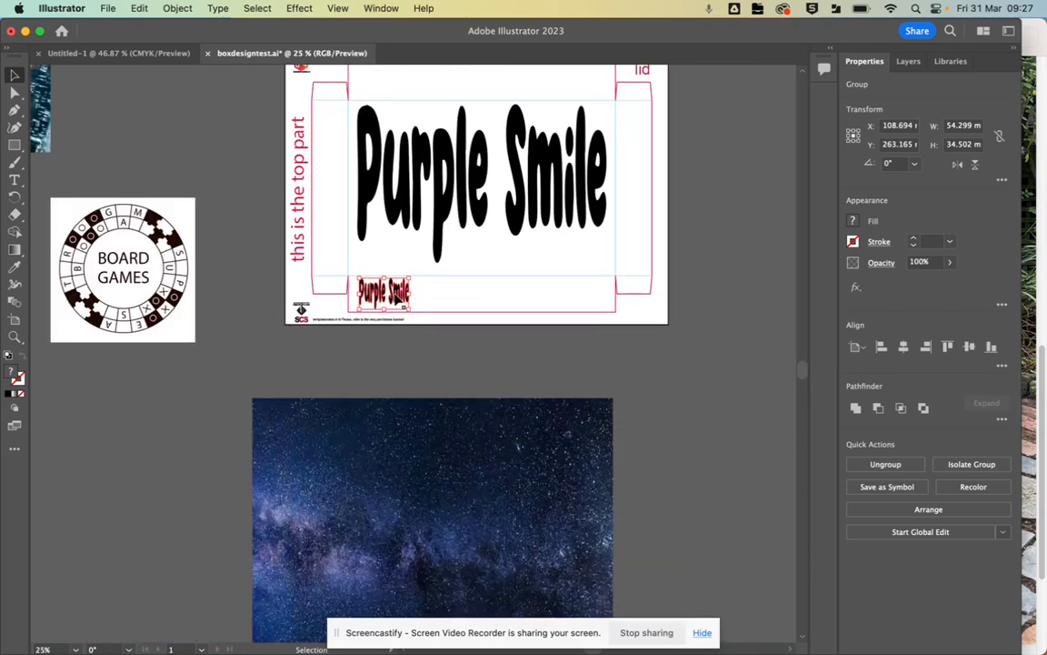
- Copy the small Purple Smile lettering to the right end of the lid's upper flap and rotate the copy 180°
{"action": "left_click_drag", "start_coordinate": [399, 296], "coordinate": [582, 84]}
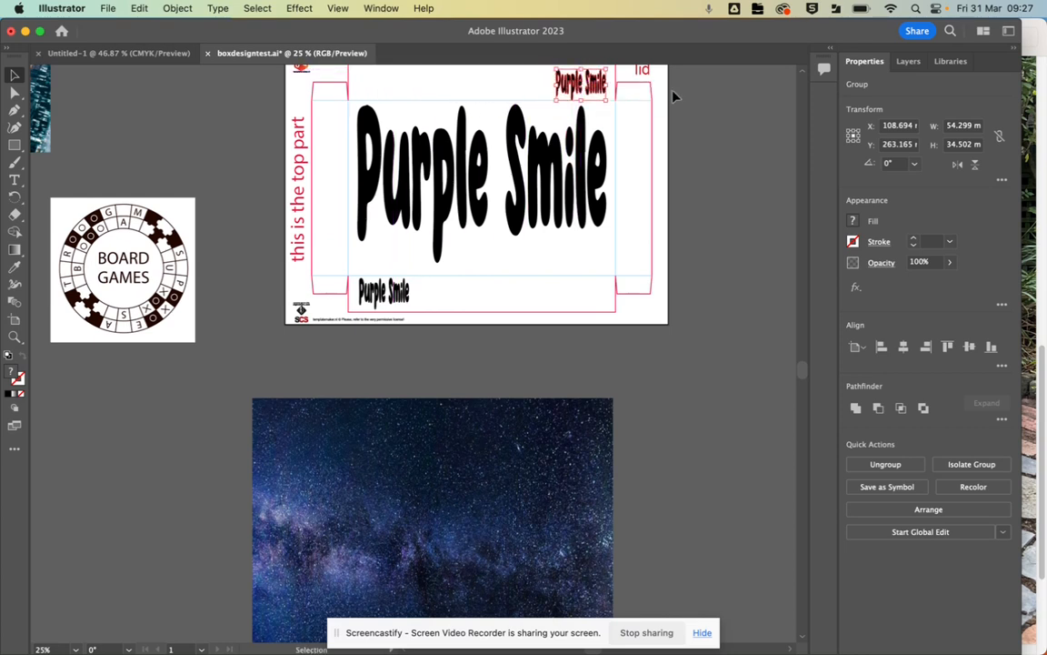
{"action": "left_click", "coordinate": [915, 164]}
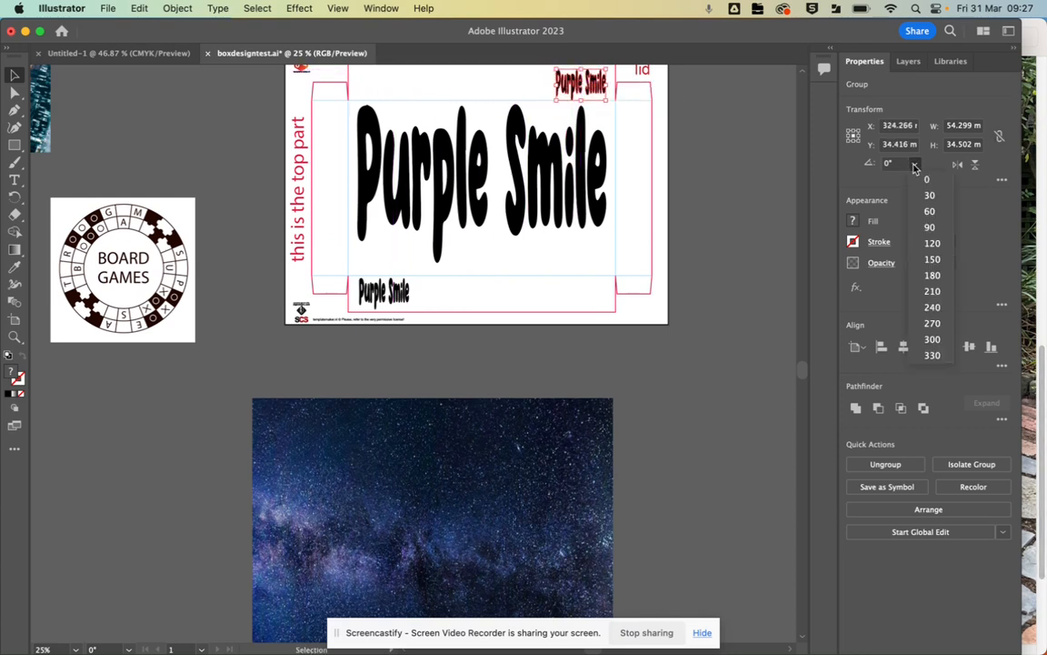
{"action": "left_click", "coordinate": [933, 275]}
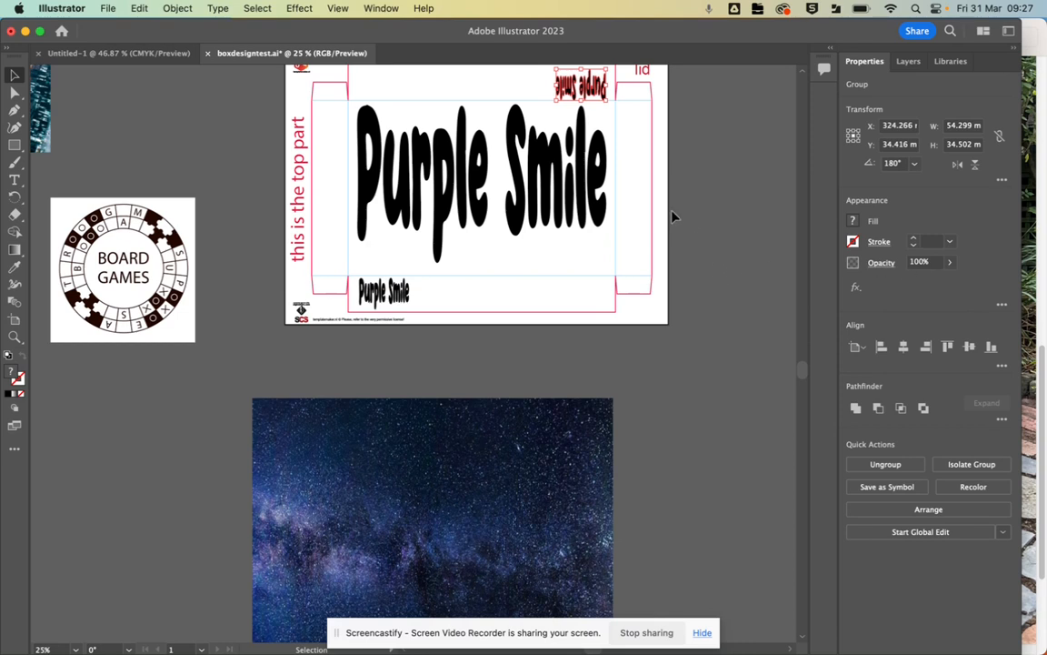
- Copy the small Purple Smile lettering onto the lid's right side flap and rotate the copy 90°
{"action": "left_click", "coordinate": [397, 292]}
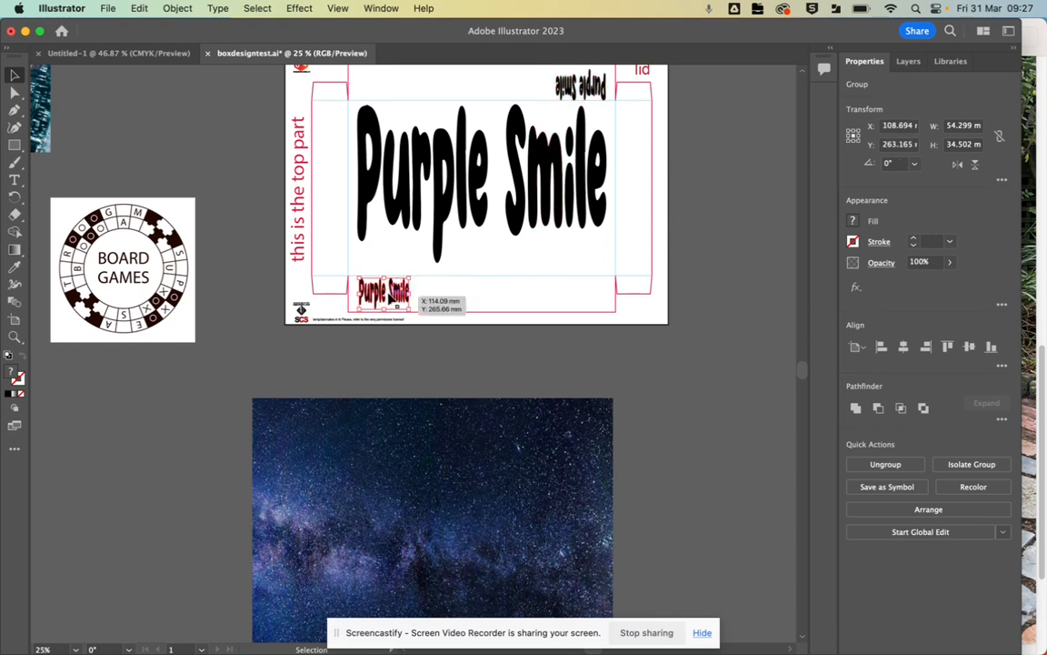
{"action": "left_click_drag", "start_coordinate": [400, 296], "coordinate": [675, 189]}
{"action": "left_click", "coordinate": [914, 162]}
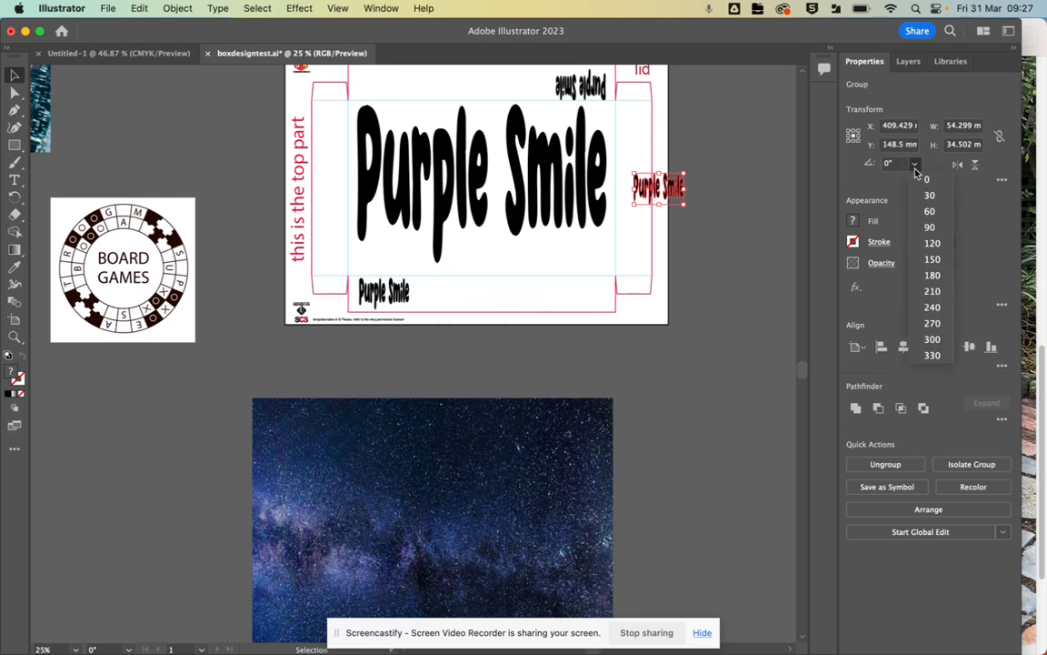
{"action": "left_click", "coordinate": [932, 227]}
- Copy the rotated Purple Smile lettering to the upper part of the lid's left side flap and set its rotation to 270°
{"action": "left_click_drag", "start_coordinate": [668, 189], "coordinate": [333, 150]}
{"action": "left_click", "coordinate": [915, 164]}
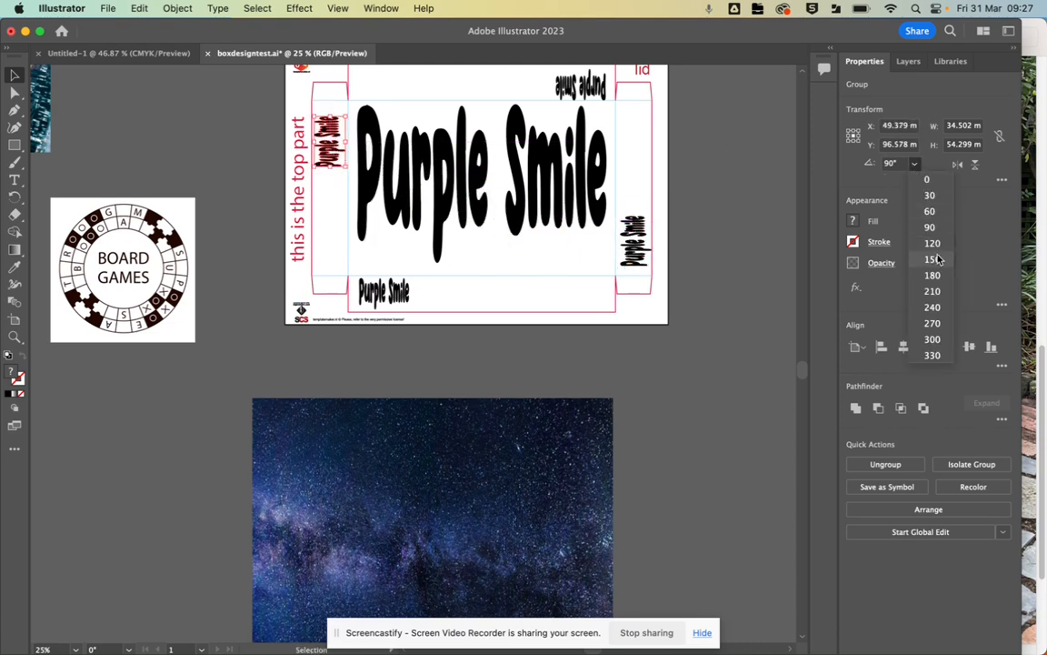
{"action": "left_click", "coordinate": [932, 323]}
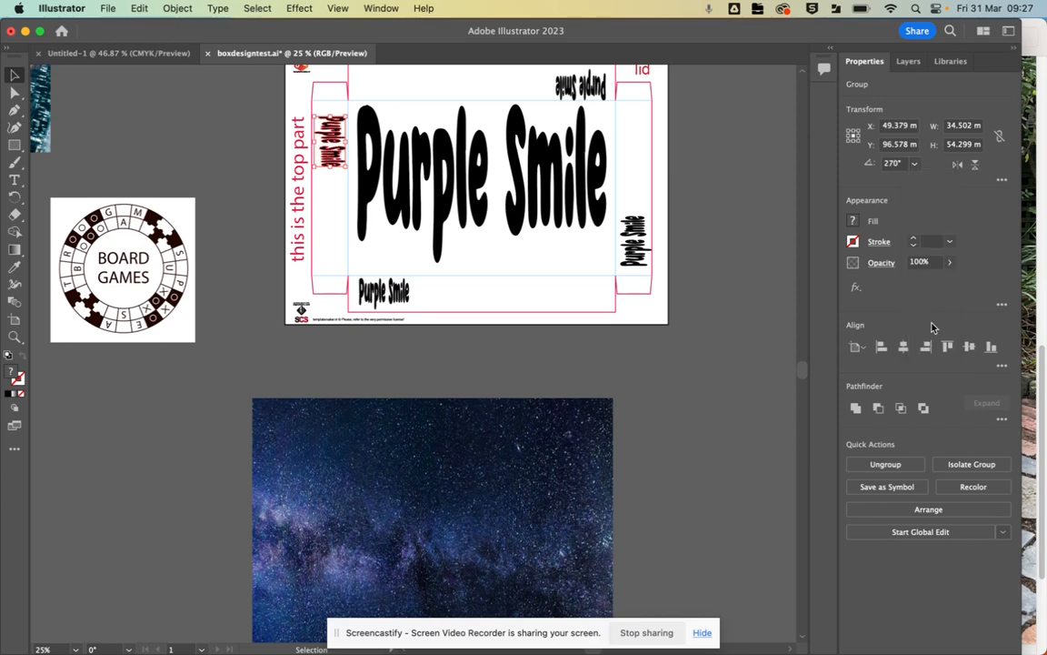
{"action": "left_click", "coordinate": [724, 262]}
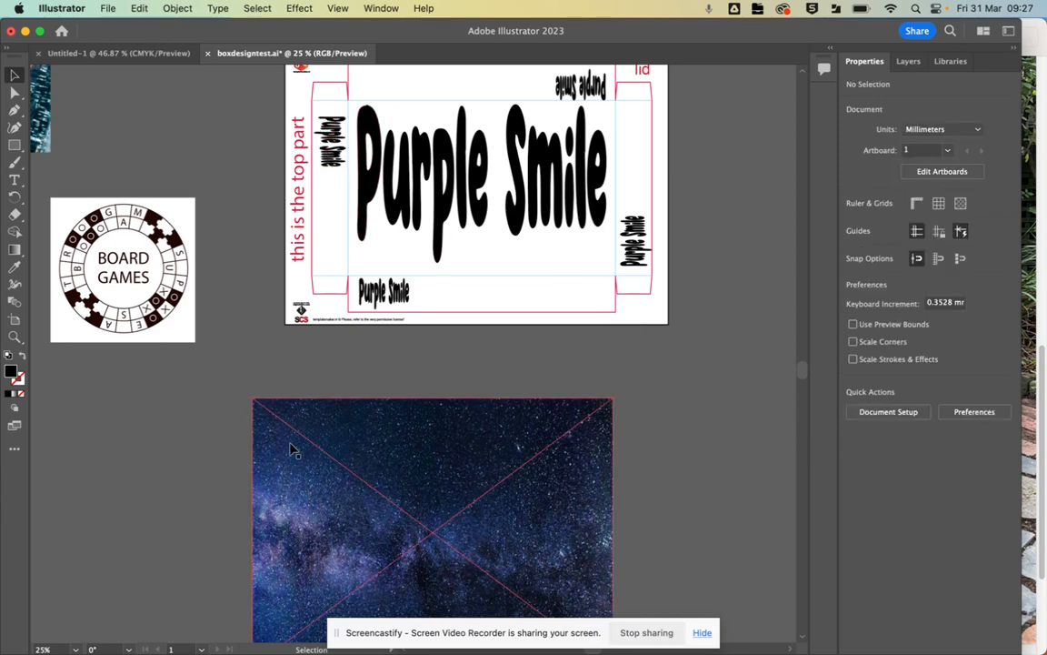
- Move the starry sky image onto the lid template so that it covers the central panel and all four flaps
{"action": "left_click_drag", "start_coordinate": [404, 471], "coordinate": [453, 138]}
{"action": "left_click", "coordinate": [546, 608]}
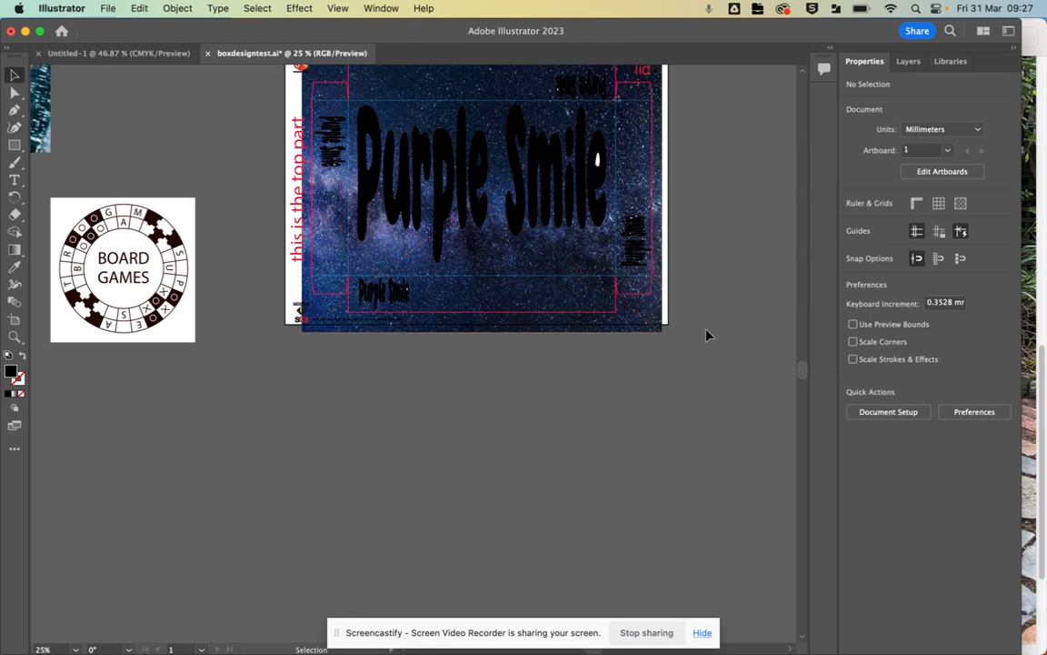
{"action": "scroll", "coordinate": [753, 190], "scroll_direction": "up", "scroll_amount": 4}
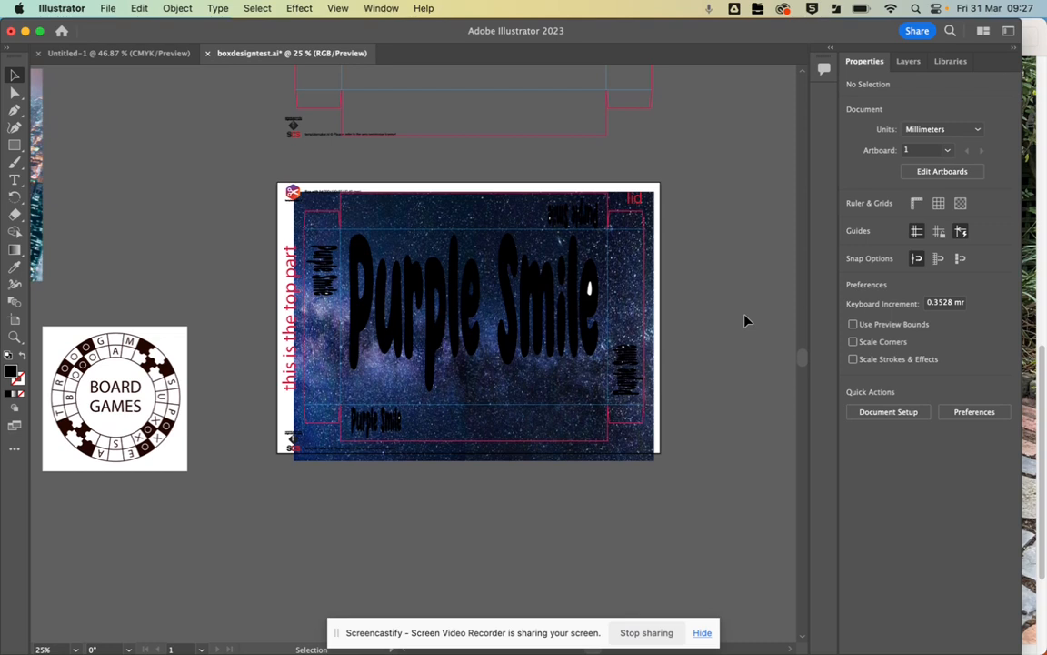
{"action": "left_click_drag", "start_coordinate": [627, 445], "coordinate": [624, 438]}
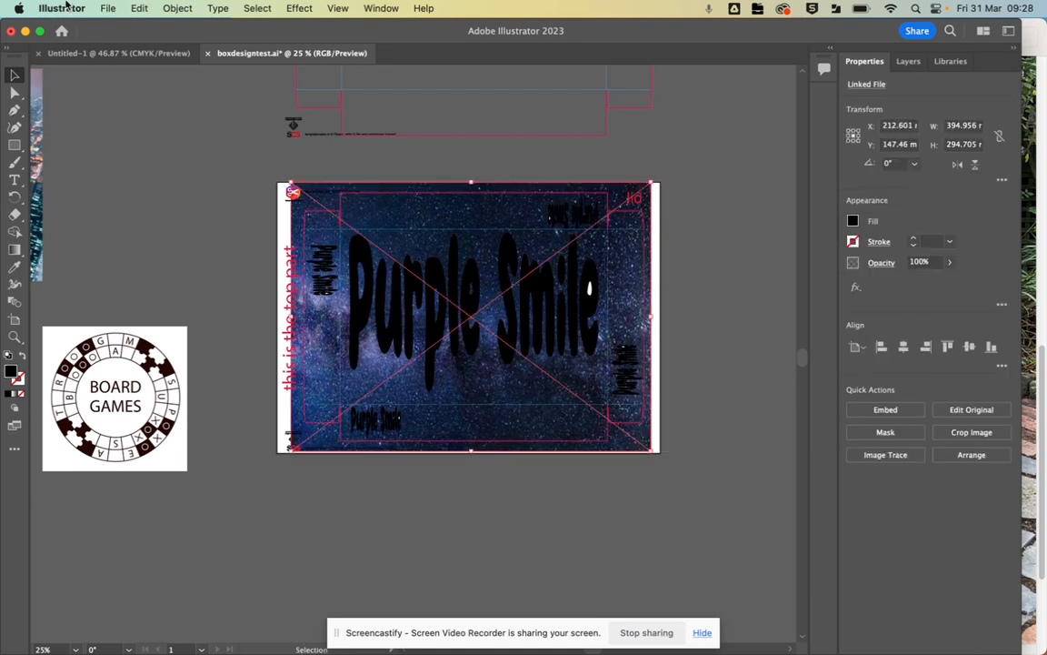
- Save the design on the computer as boxdesigntest.pdf in Downloads, in Adobe PDF format with the Illustrator Default preset
{"action": "left_click", "coordinate": [108, 8]}
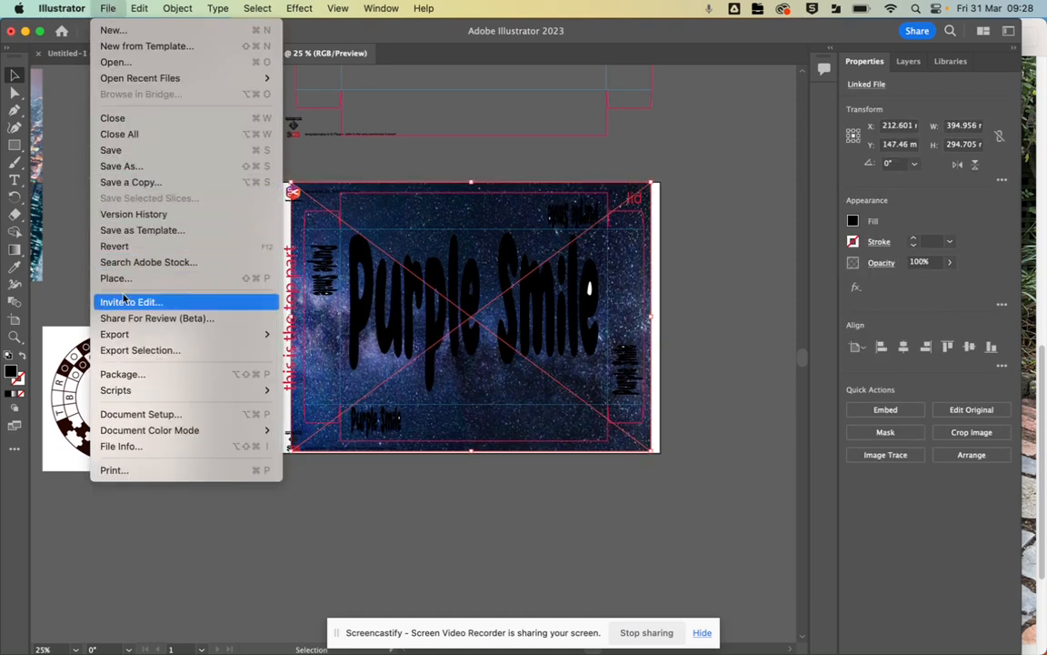
{"action": "left_click", "coordinate": [118, 166]}
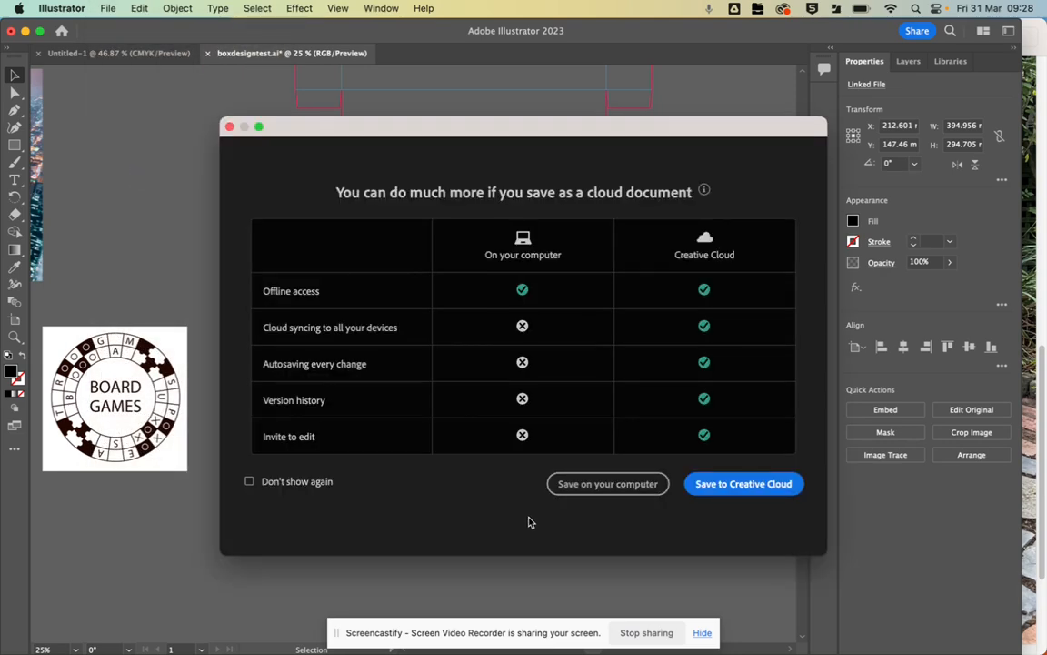
{"action": "left_click", "coordinate": [603, 483]}
{"action": "left_click", "coordinate": [611, 341]}
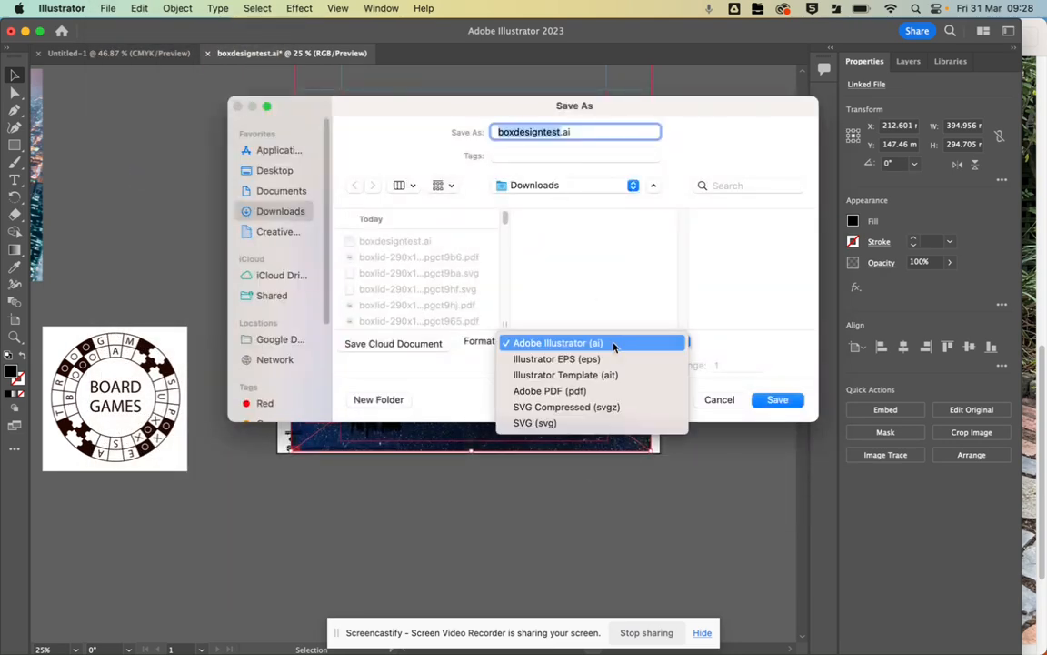
{"action": "left_click", "coordinate": [584, 391]}
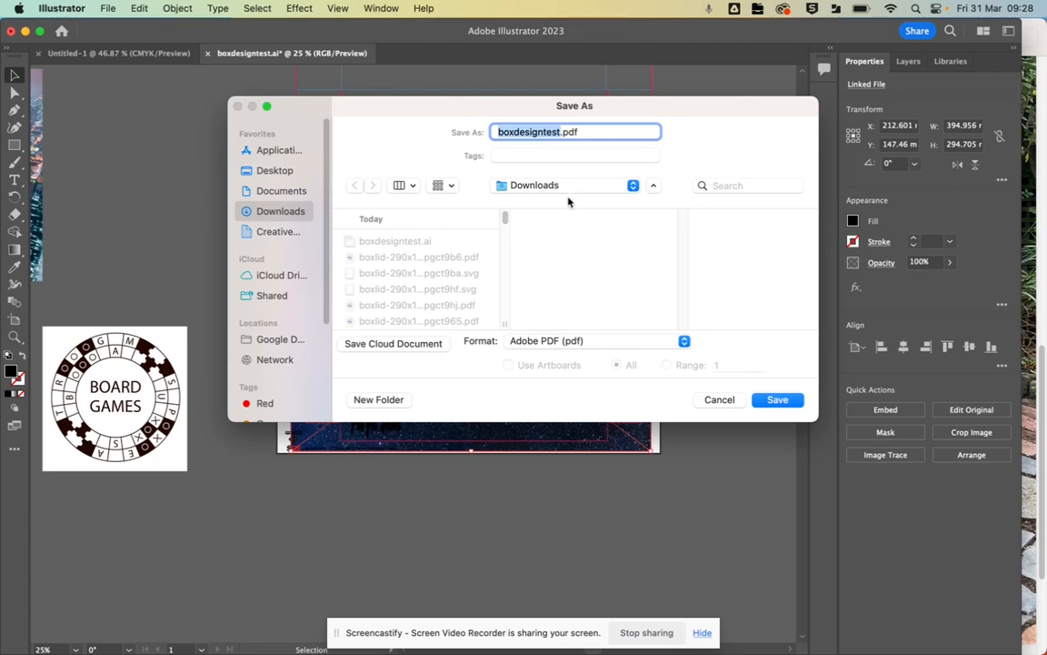
{"action": "left_click", "coordinate": [778, 399]}
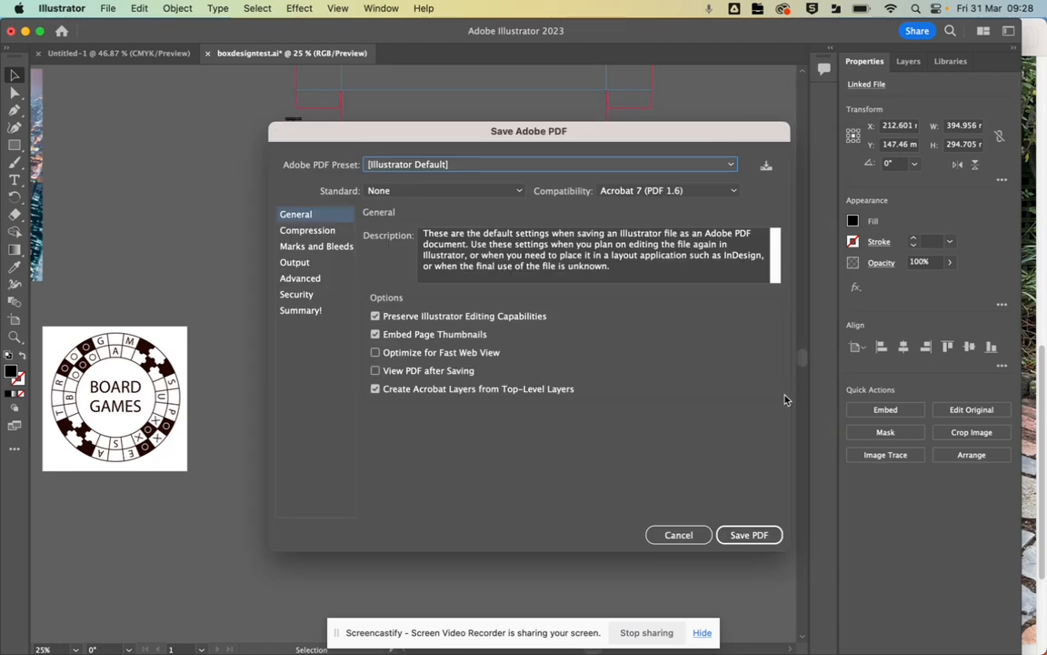
{"action": "left_click", "coordinate": [732, 535]}
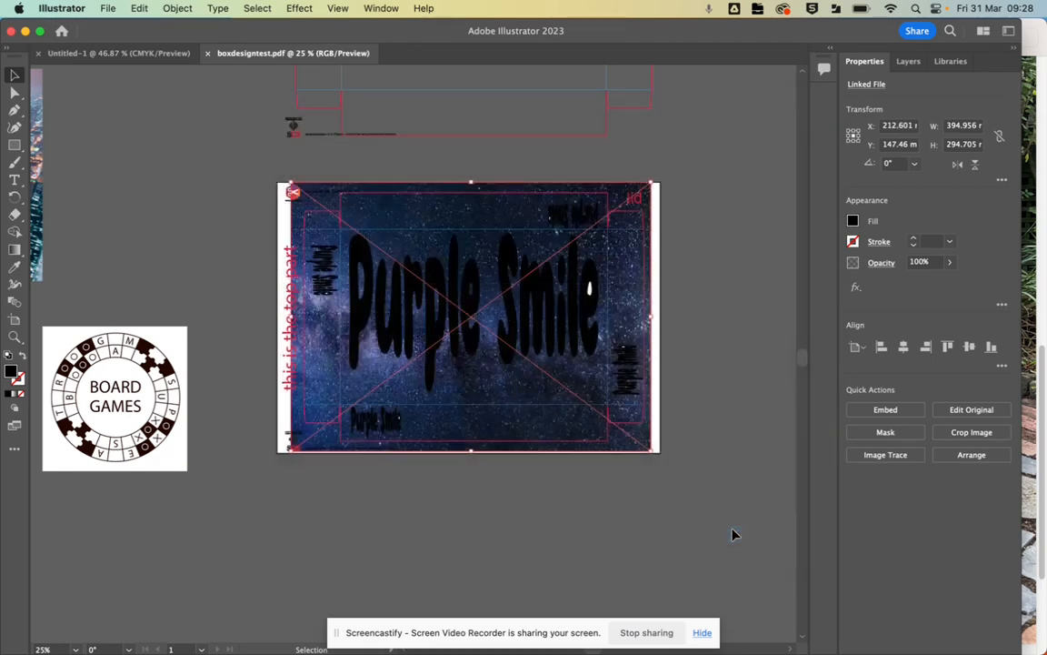
- Open the saved boxdesigntest.pdf from the Downloads folder in Preview
{"action": "mouse_move", "coordinate": [691, 607]}
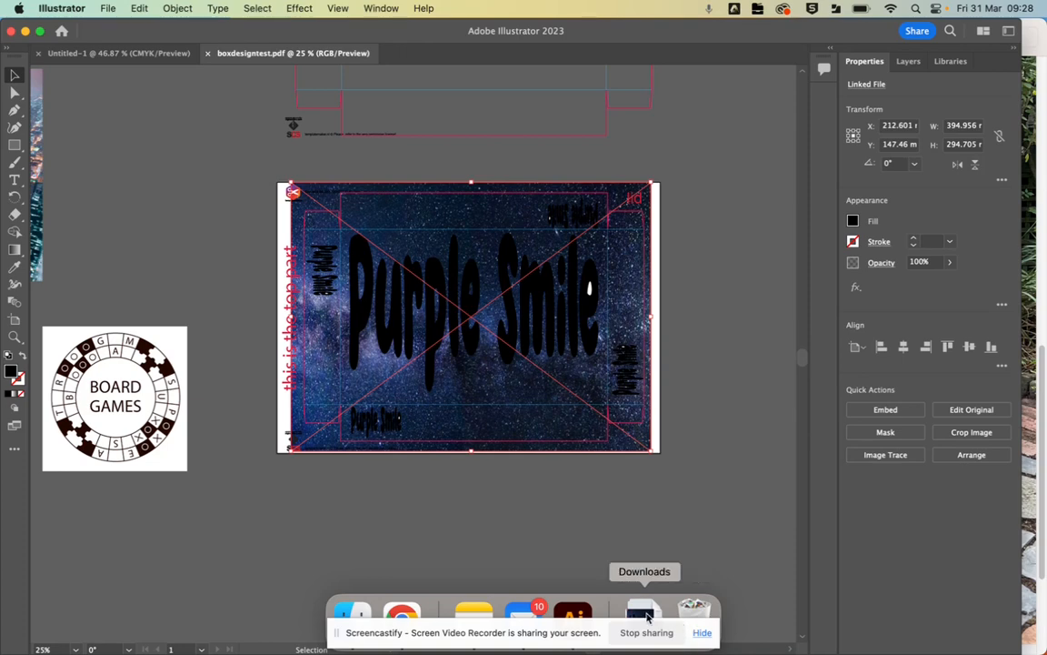
{"action": "left_click", "coordinate": [702, 638]}
{"action": "left_click", "coordinate": [702, 638]}
{"action": "left_click", "coordinate": [619, 618]}
{"action": "left_click", "coordinate": [619, 563]}
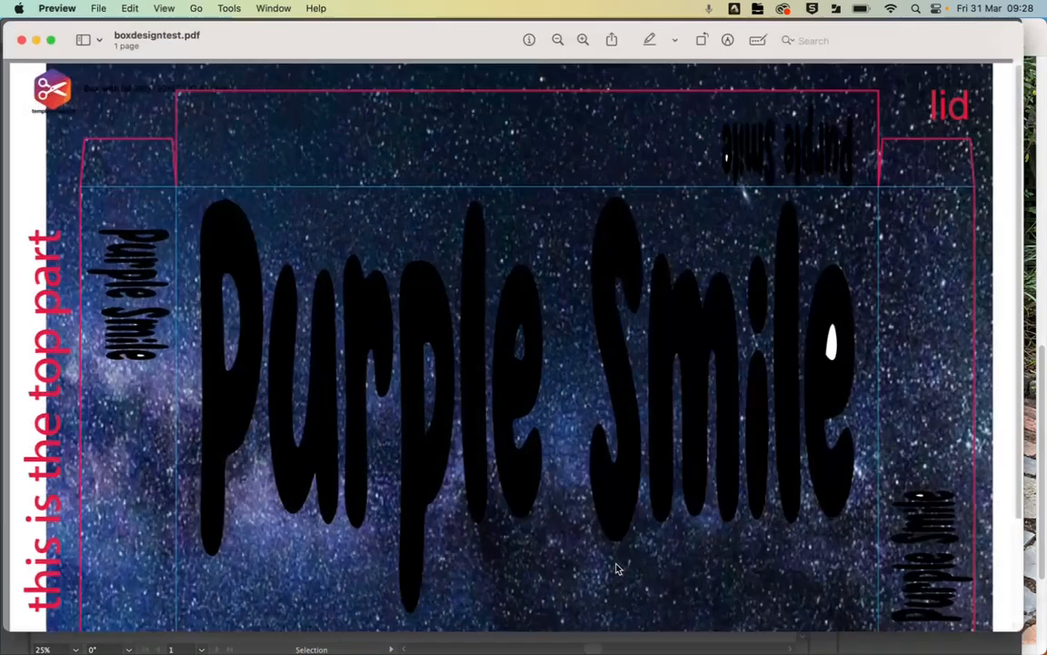
- Set up printing of the PDF on A3 paper at 100% scale, and leave the print setup without printing
{"action": "key", "text": "super+p"}
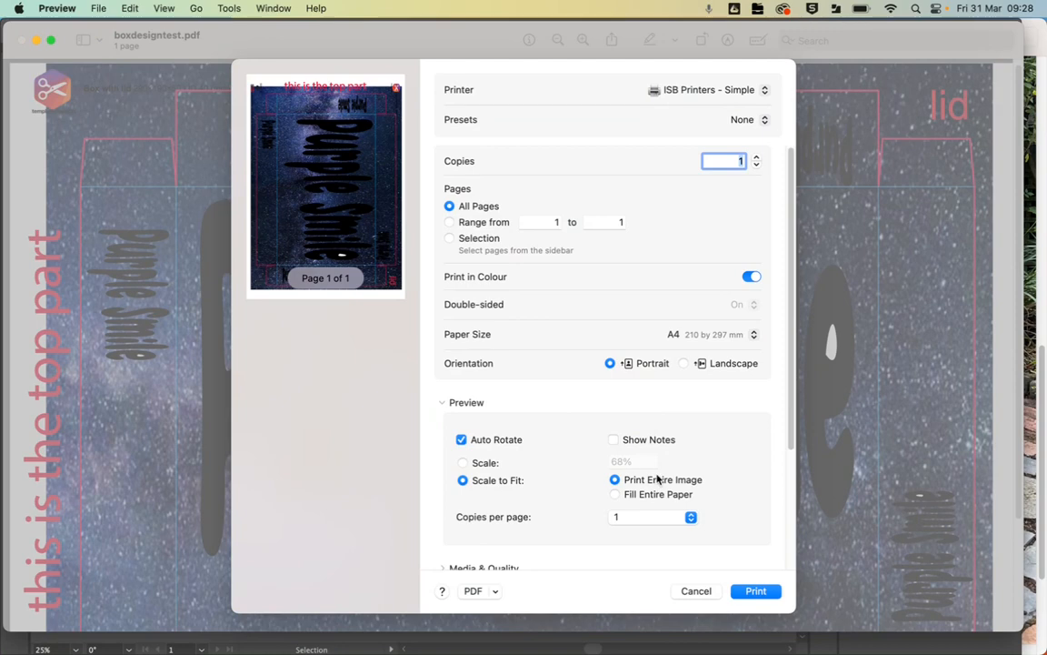
{"action": "left_click", "coordinate": [694, 334]}
{"action": "left_click", "coordinate": [689, 319]}
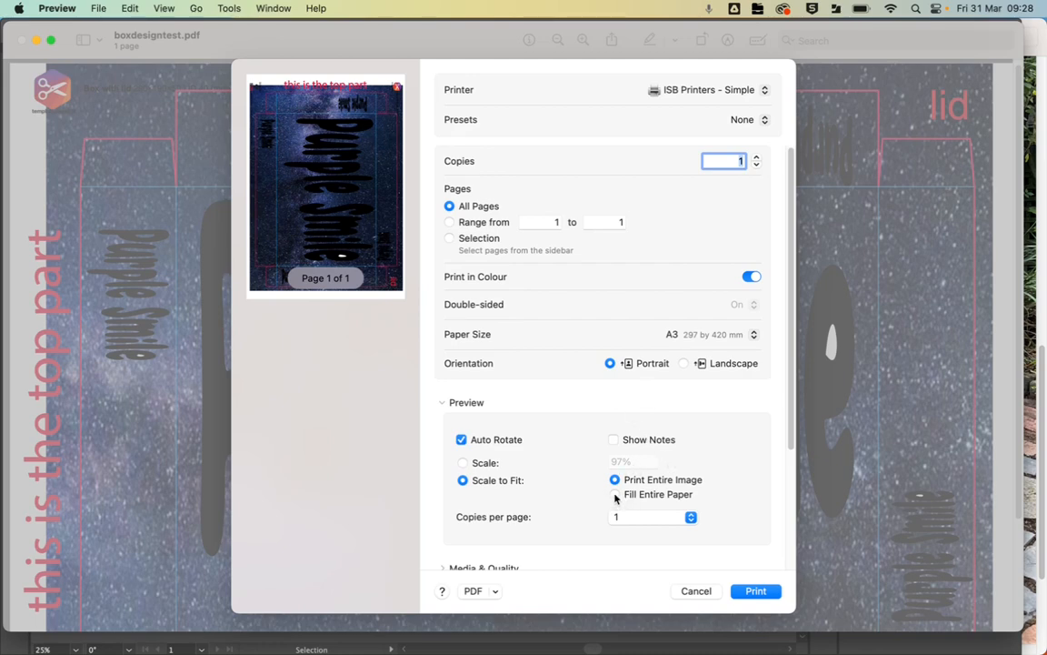
{"action": "left_click", "coordinate": [463, 463]}
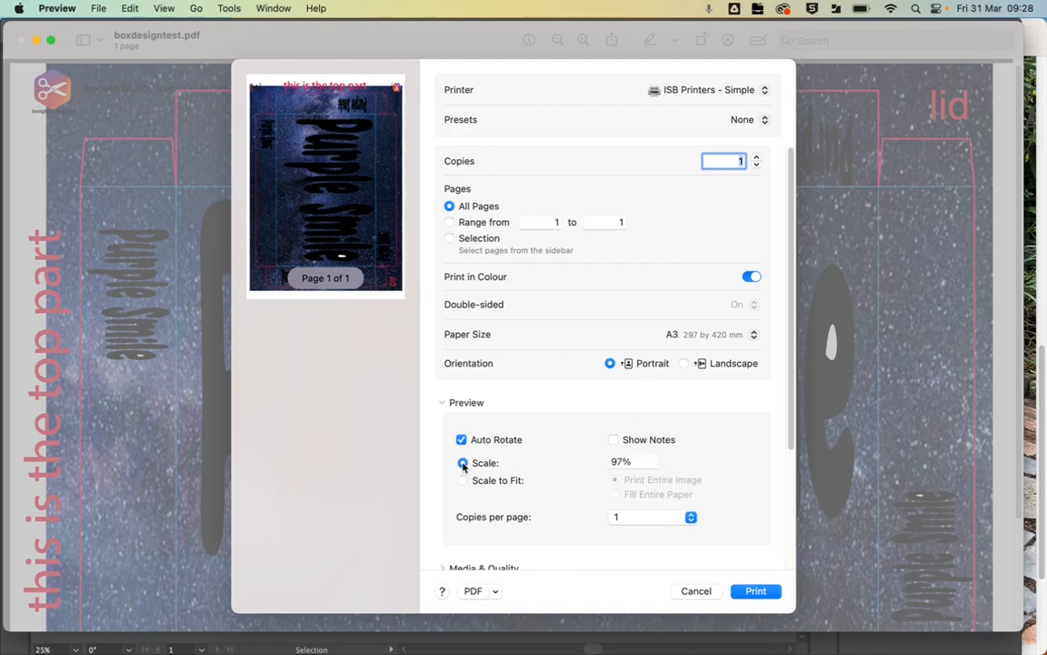
{"action": "left_click", "coordinate": [616, 463]}
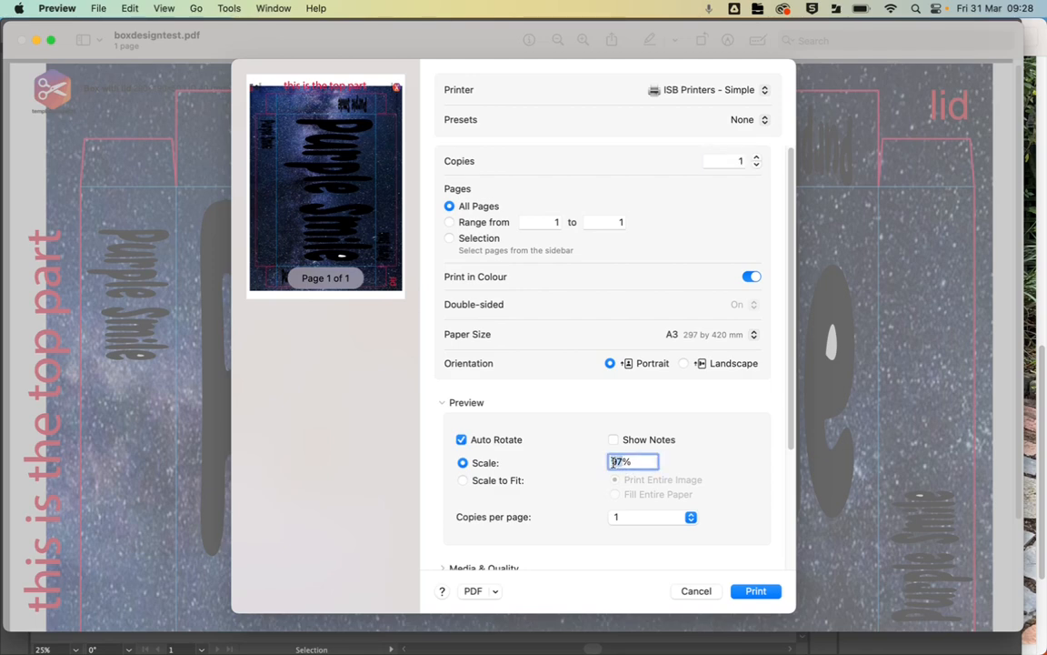
{"action": "type", "text": "100"}
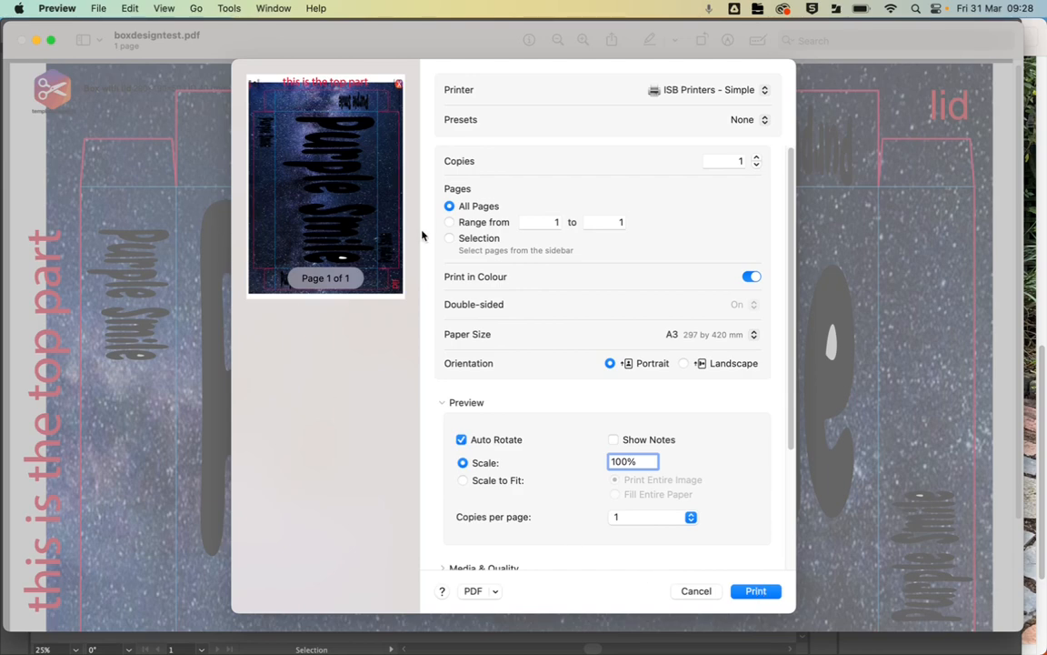
{"action": "left_click", "coordinate": [696, 590]}
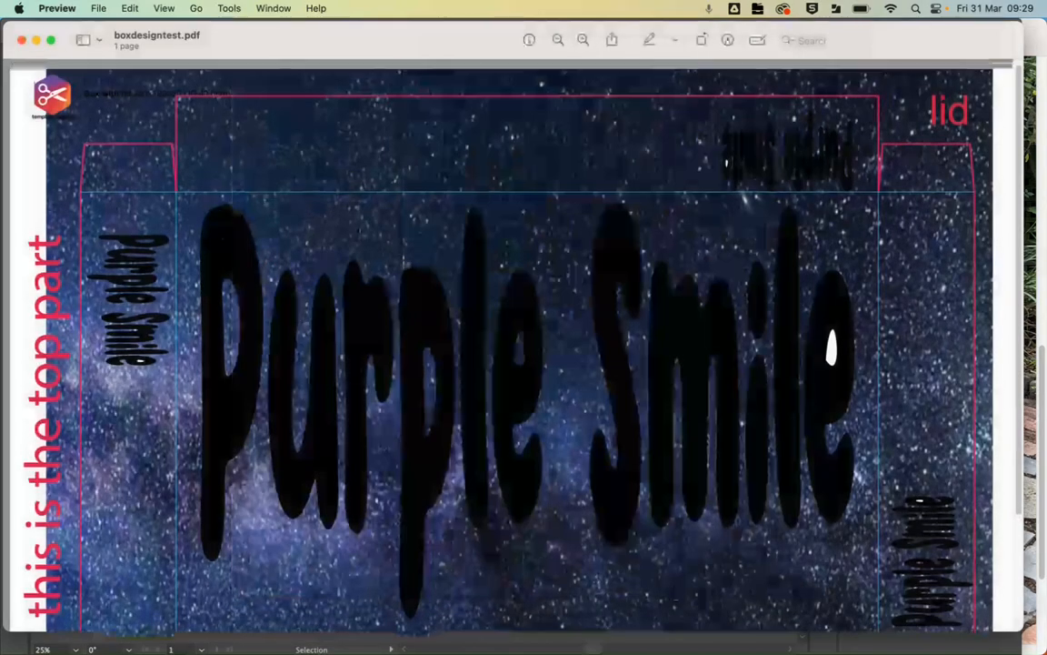
- Look over the lid design in the PDF and close it to return to Illustrator
{"action": "scroll", "coordinate": [403, 262], "scroll_direction": "down", "scroll_amount": 1}
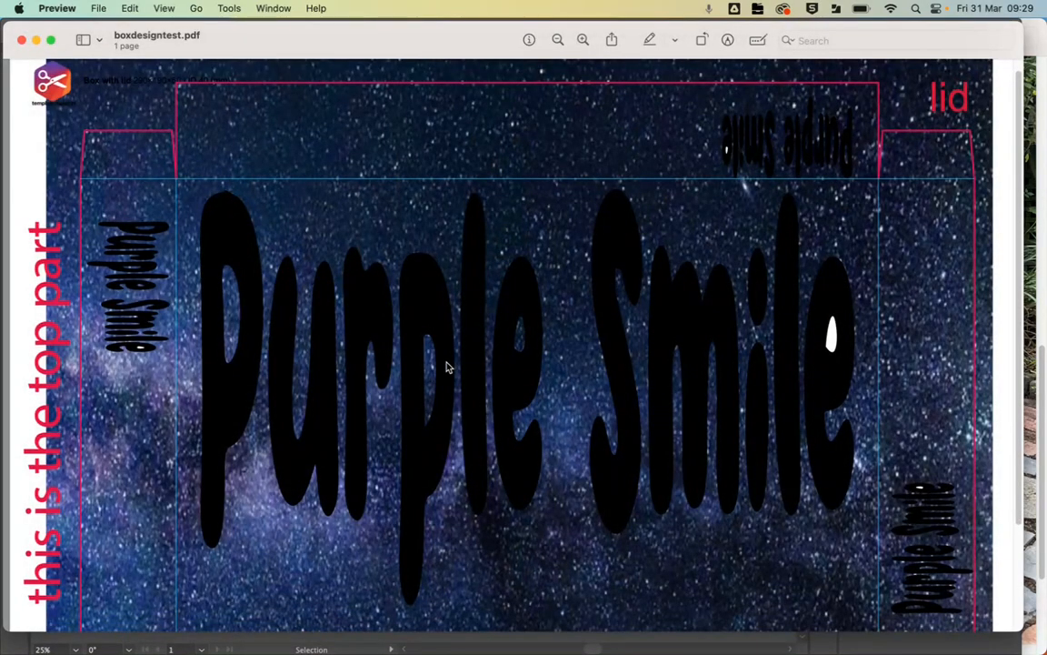
{"action": "left_click", "coordinate": [22, 40]}
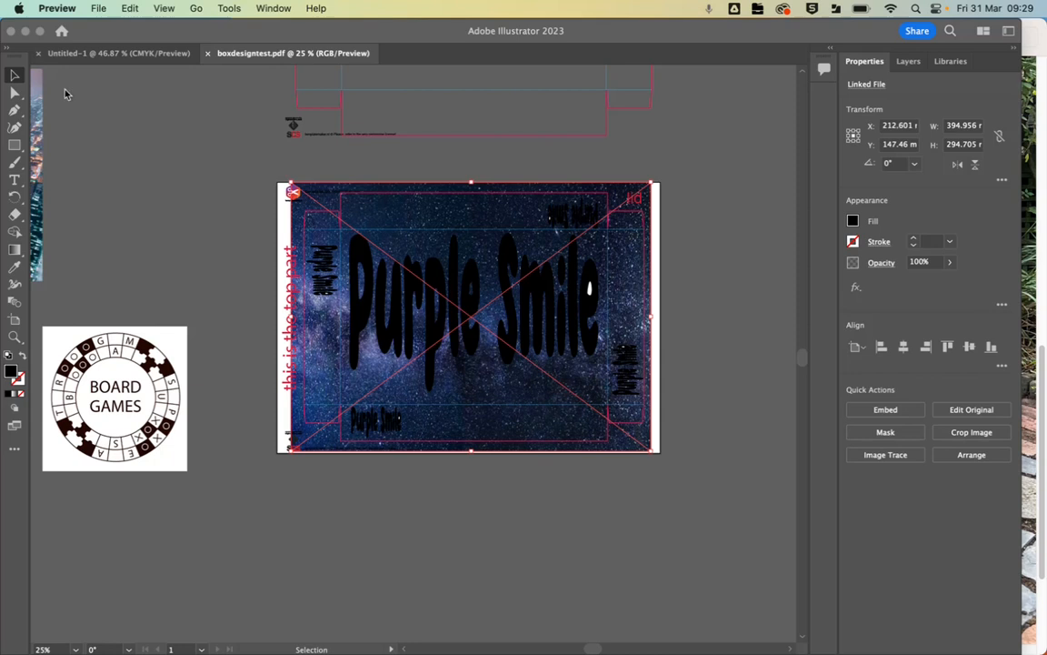